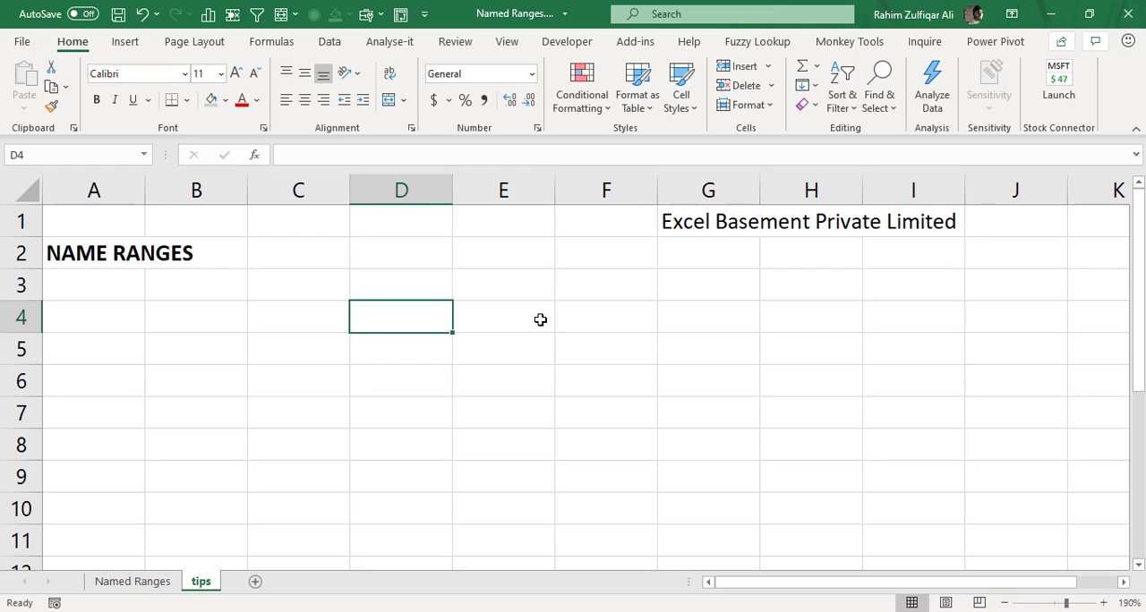
Name cell D3 with the presenter's first name in capitals and reselect the cell to check the name.
click(498, 284)
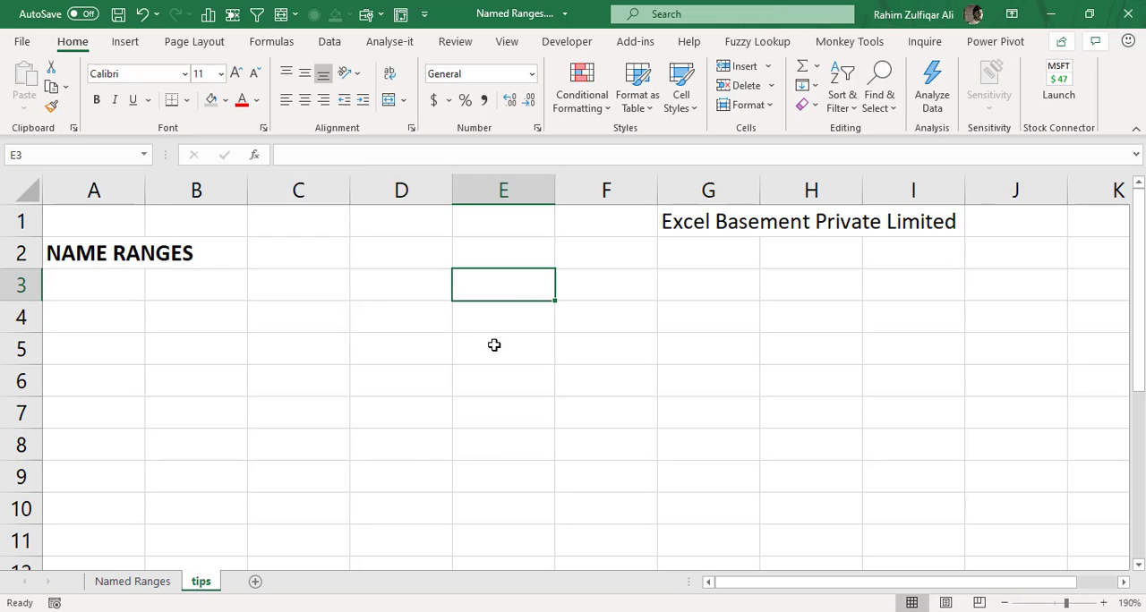
key(Left)
key(Up)
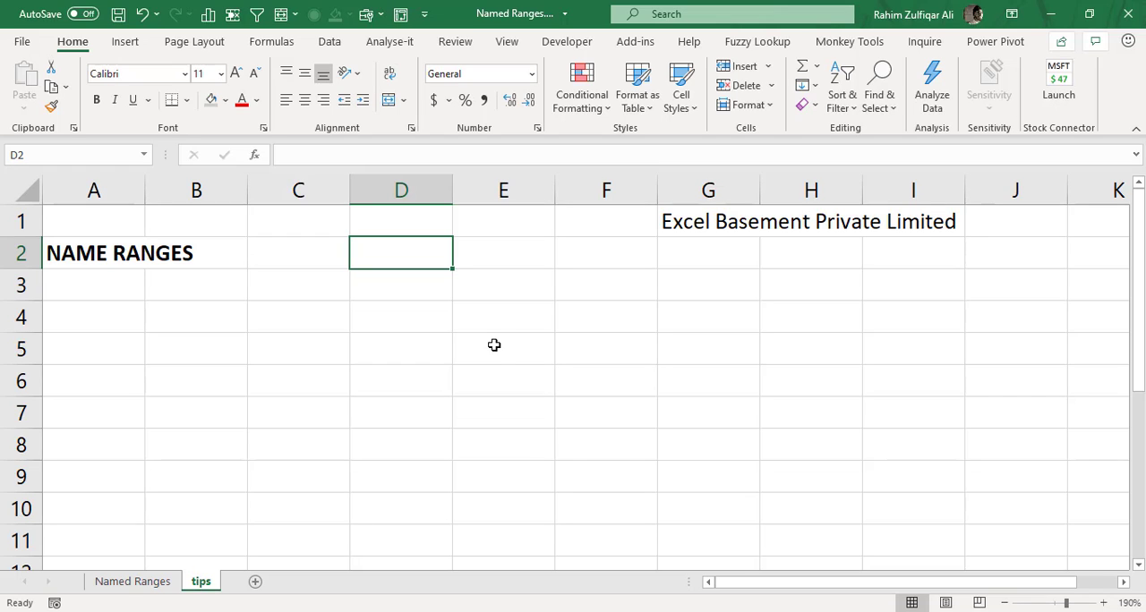
key(Down)
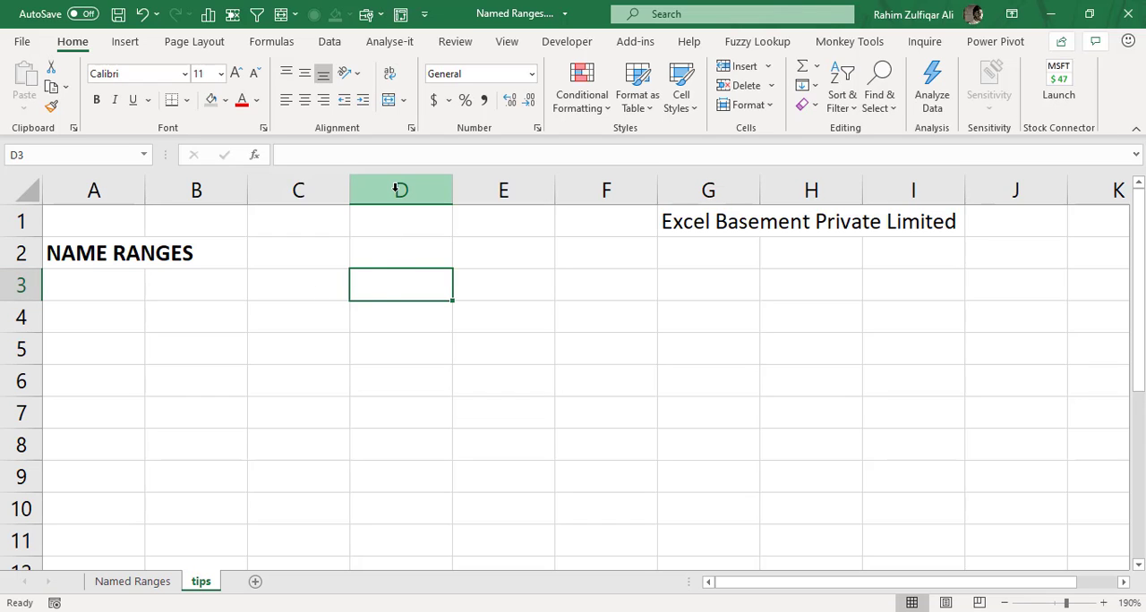
click(33, 156)
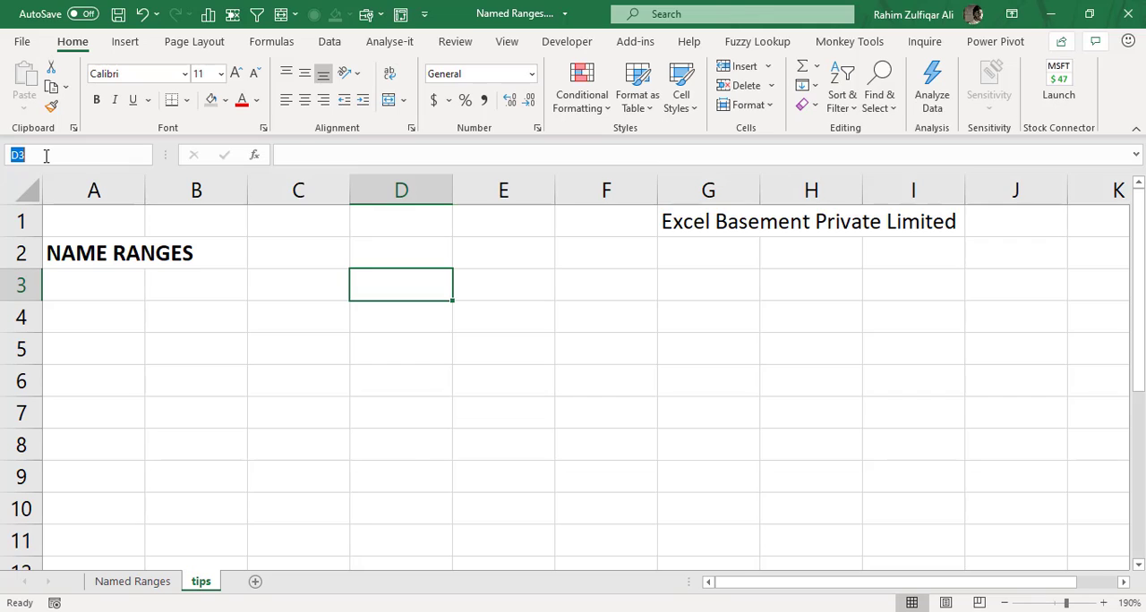
key(BackSpace)
text(RAHIM)
key(Return)
click(437, 406)
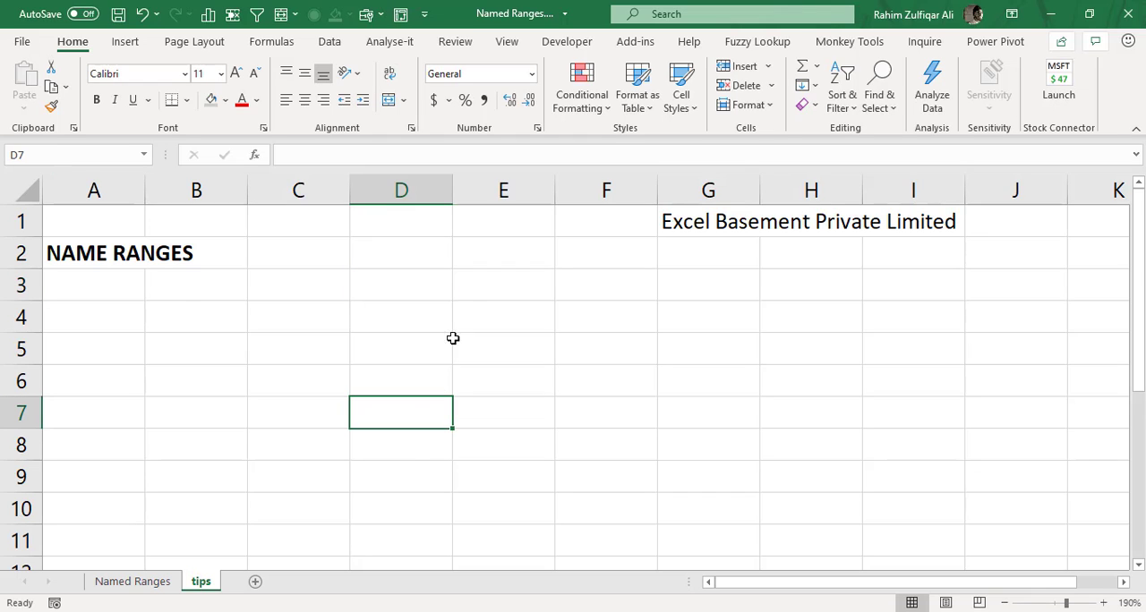
click(418, 282)
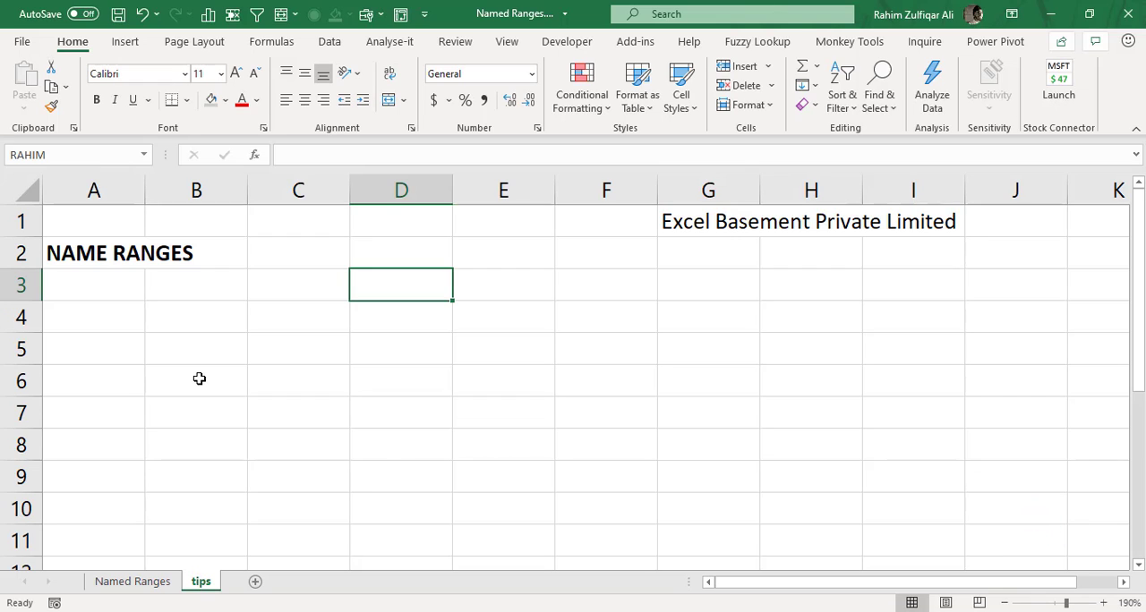
Define the name finance for the range B6:H10.
drag(199, 379, 767, 517)
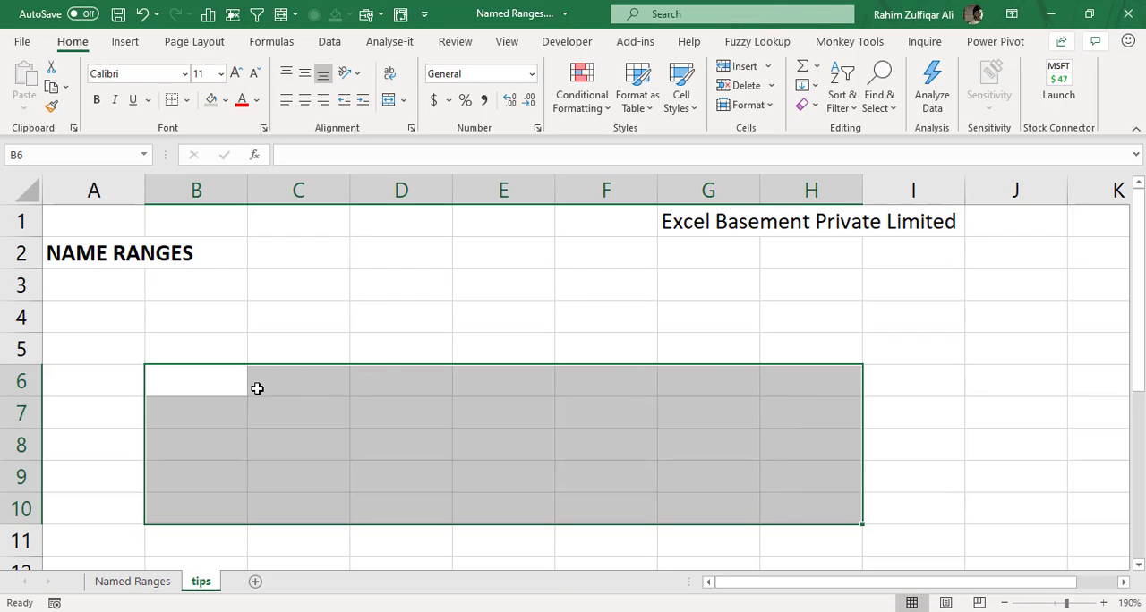
click(94, 157)
key(BackSpace)
text(finance)
click(492, 389)
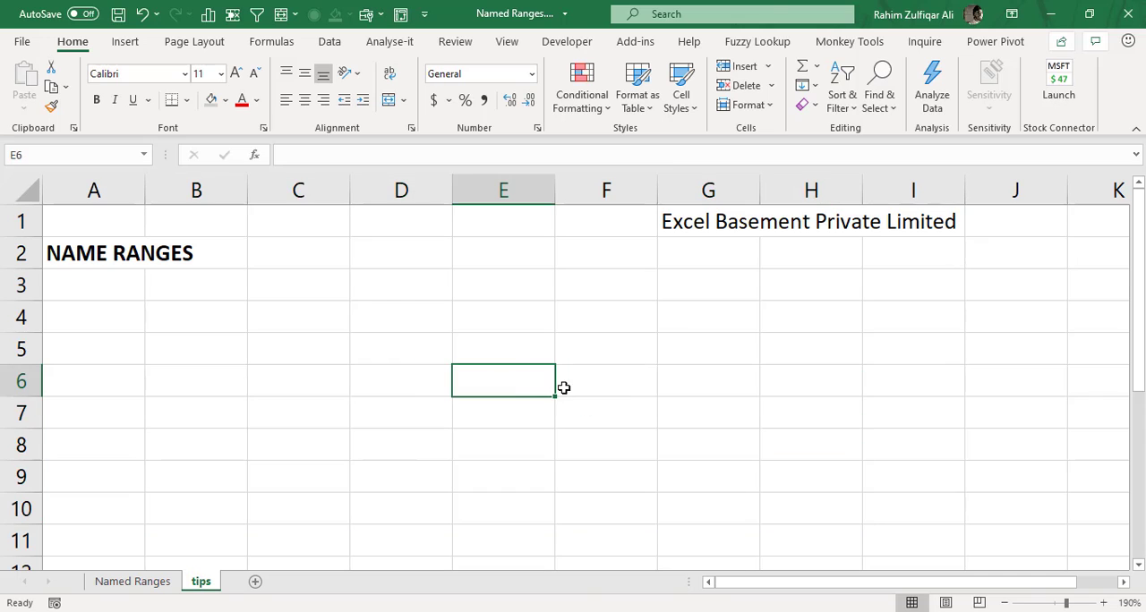
Select the range B23:I35 and try to name it with the presenter's first and last name separated by a space.
click(1142, 430)
drag(1141, 427, 1142, 537)
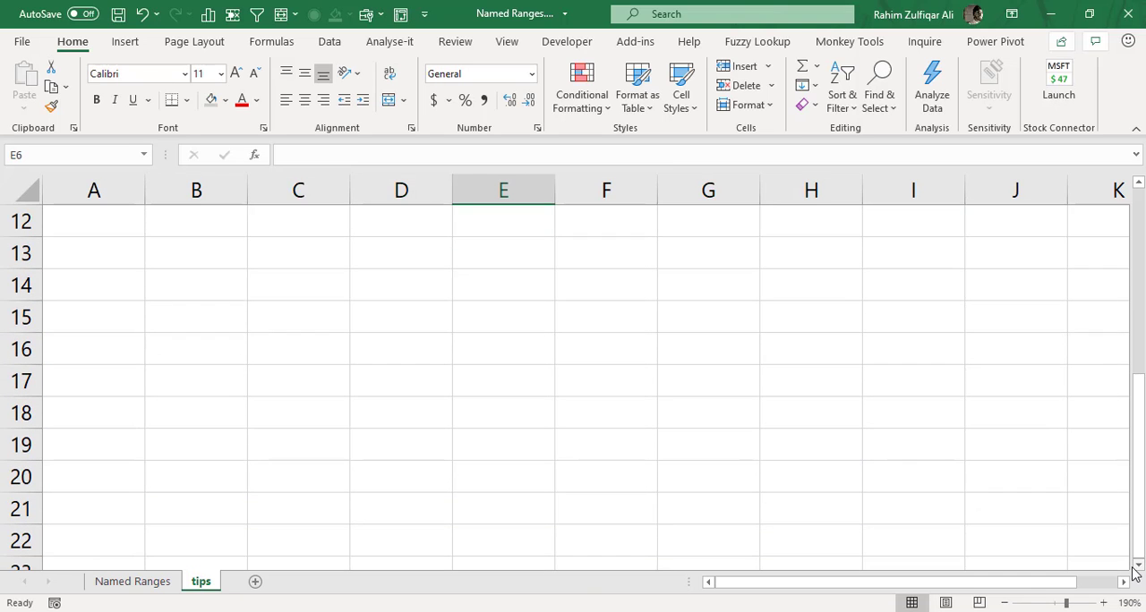
click(1141, 566)
scroll(1101, 546, down, 3)
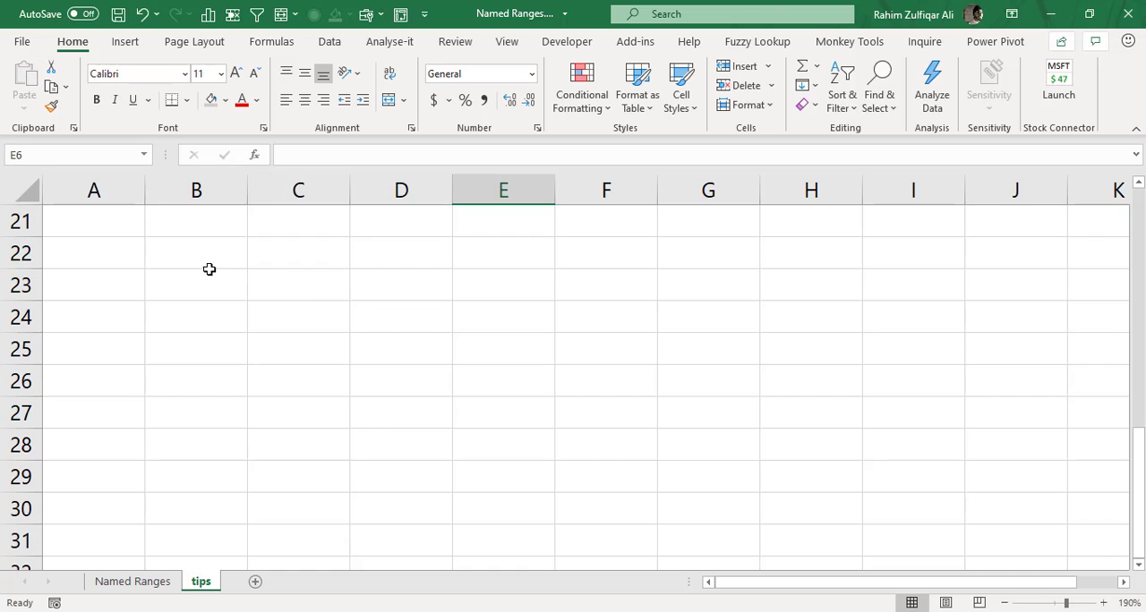
drag(210, 271, 930, 499)
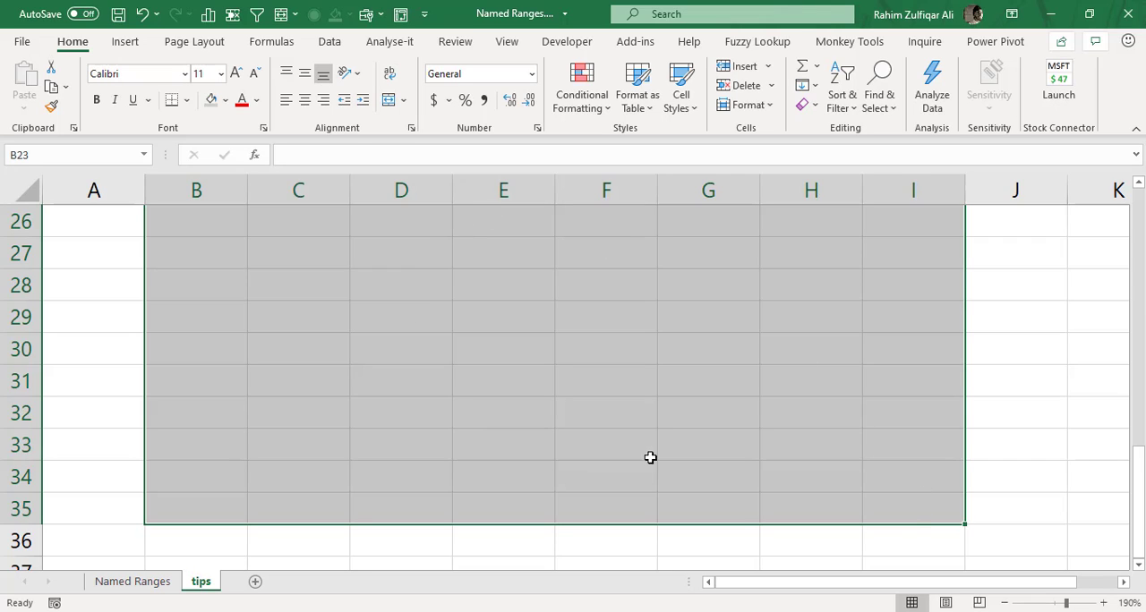
click(57, 154)
text(rahim ali)
key(Return)
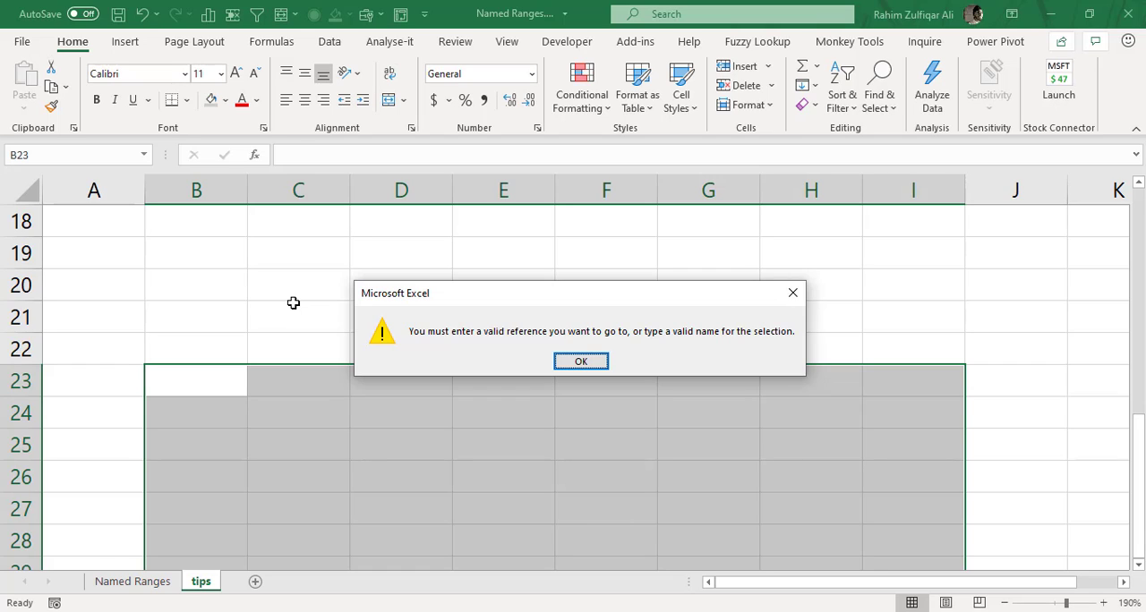
click(581, 360)
Name the selected range B23:I35 with the presenter's first and last name in lowercase, joined by an underscore.
click(60, 156)
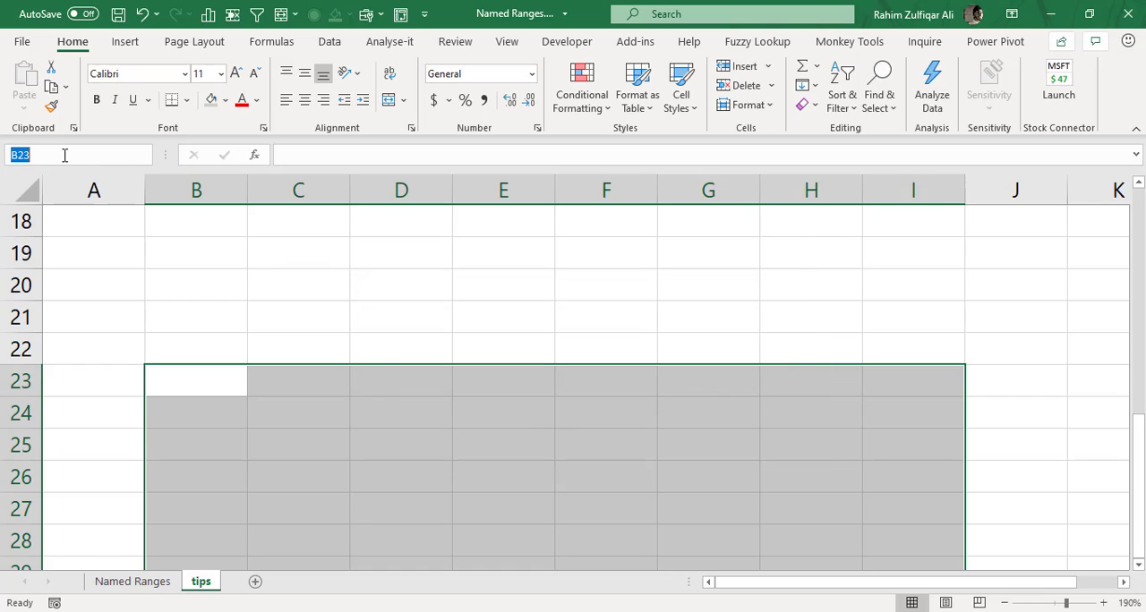
text(rahimalili)
click(261, 283)
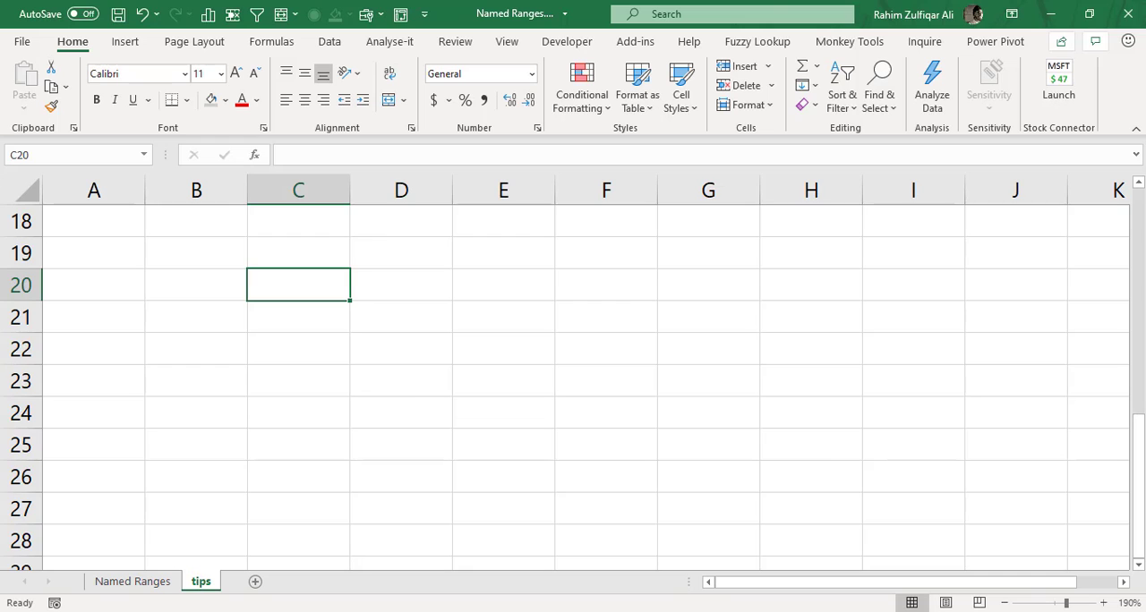
Examine each defined name and the cells it refers to in the Name Manager.
drag(1141, 348, 1139, 208)
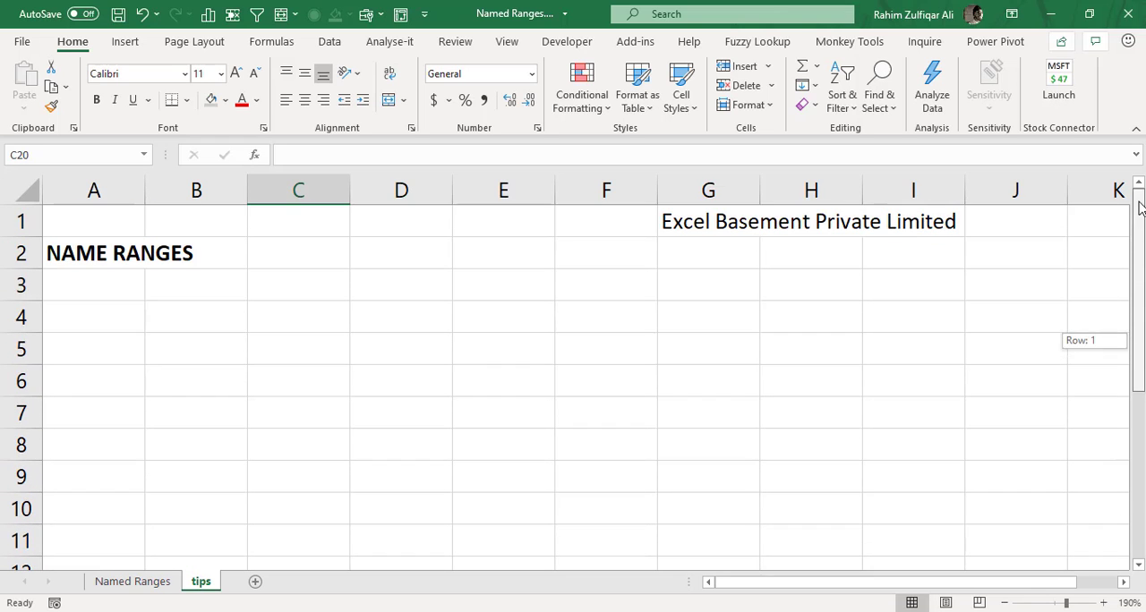
click(264, 46)
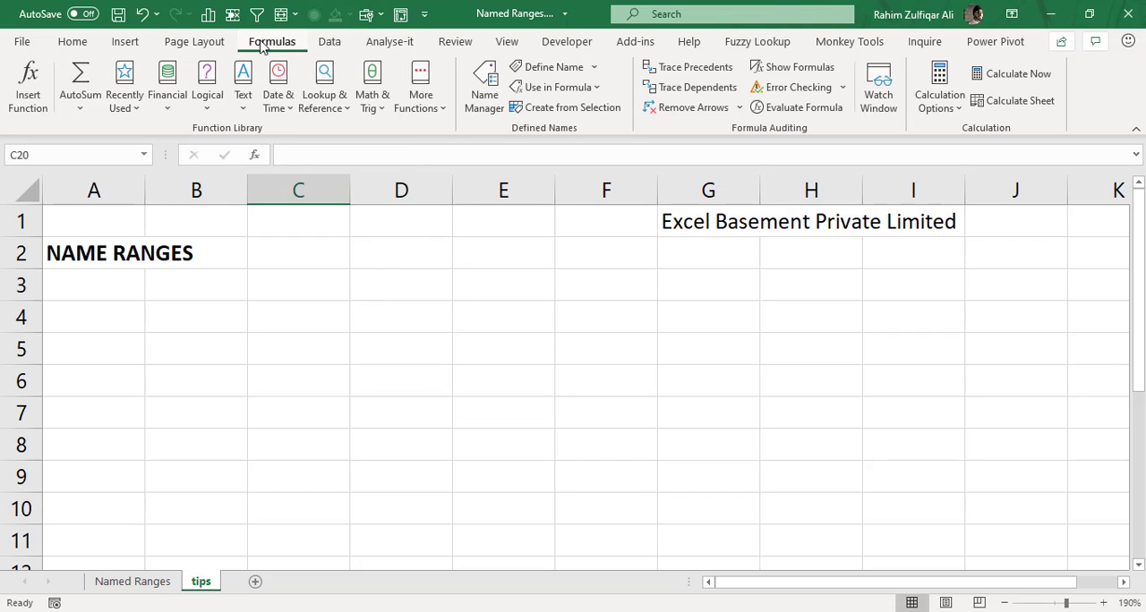
click(482, 108)
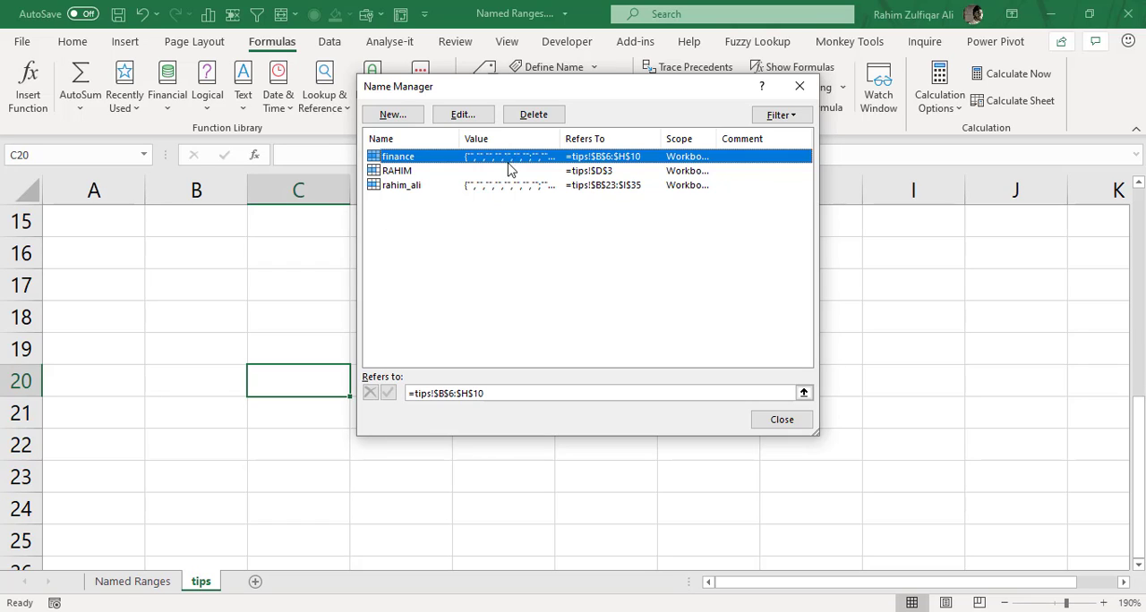
drag(508, 96, 503, 157)
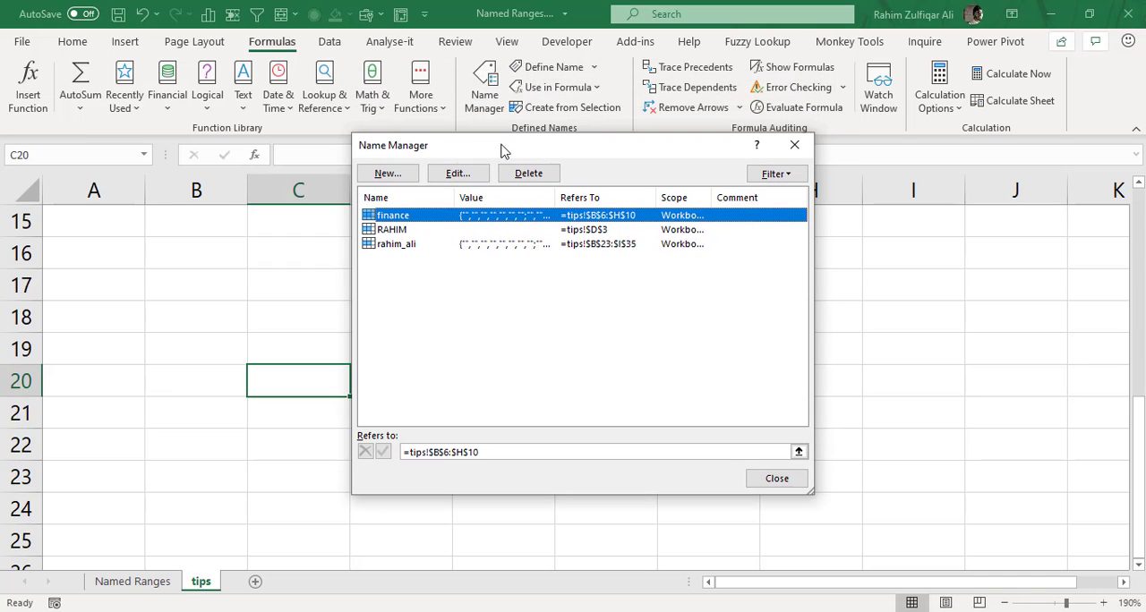
click(407, 247)
click(406, 235)
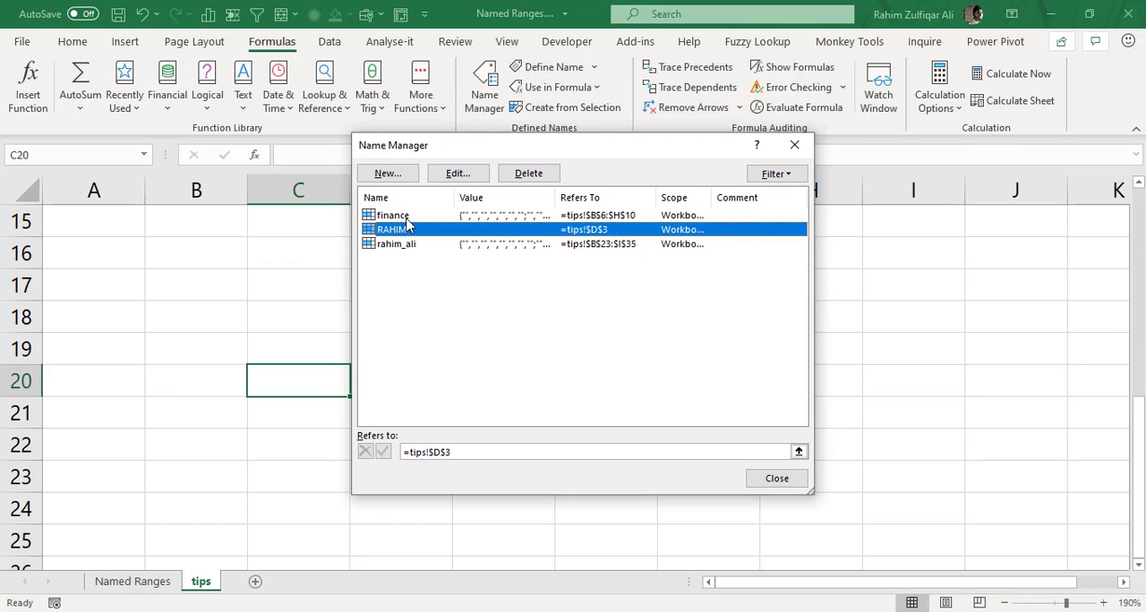
click(406, 219)
click(406, 231)
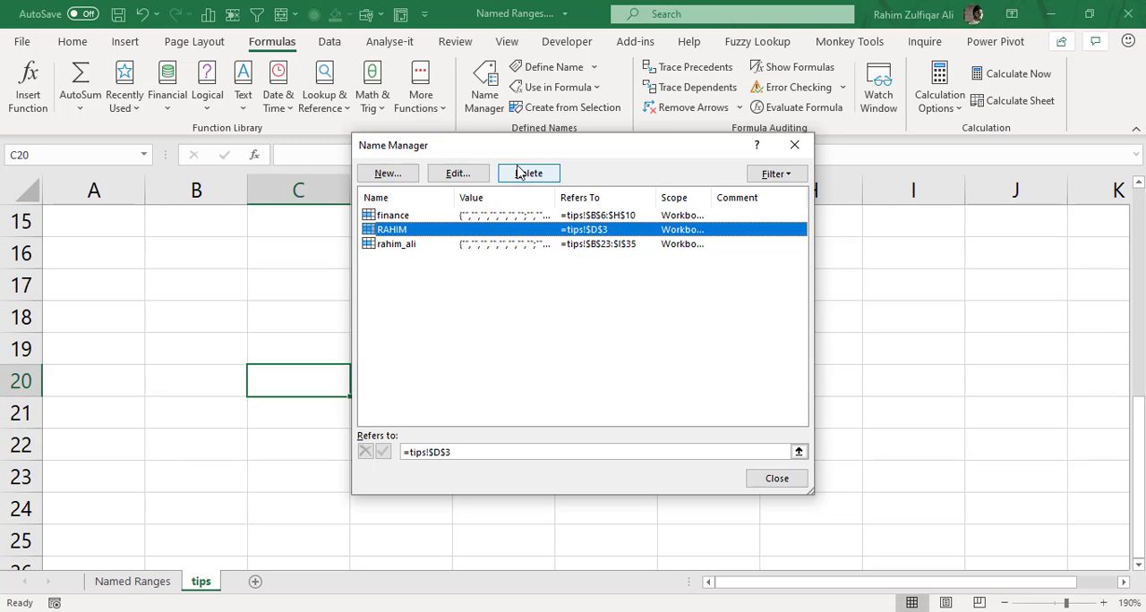
click(420, 219)
click(411, 234)
click(411, 243)
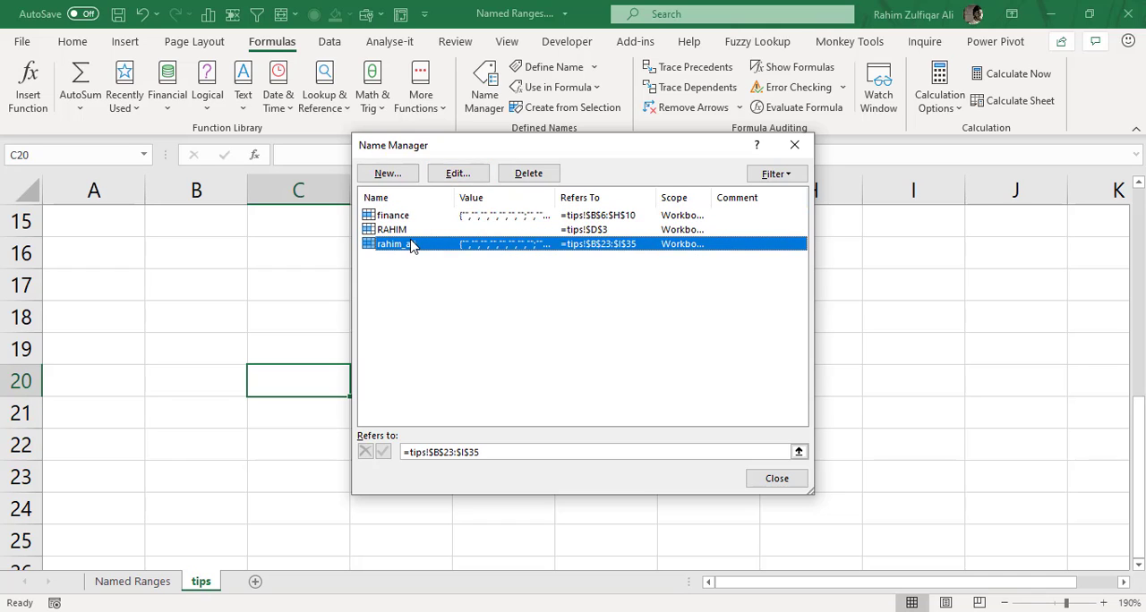
click(792, 152)
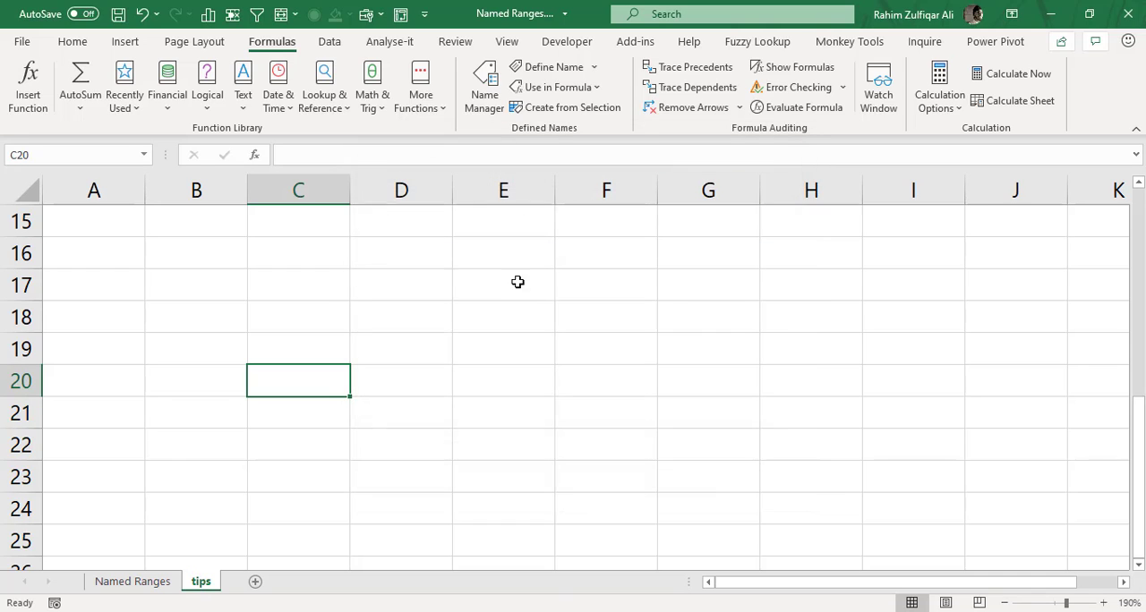
Return to the start of the sheet and jump by name to the finance range, cell D3 and the range B23:I35.
click(403, 273)
key(ctrl+Home)
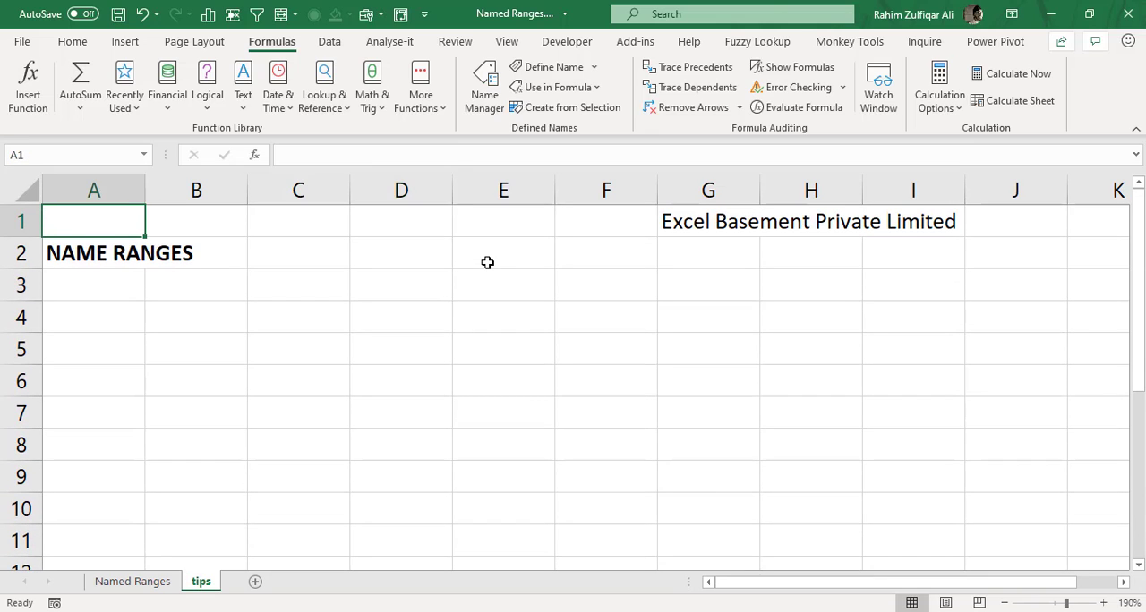
click(487, 262)
click(486, 284)
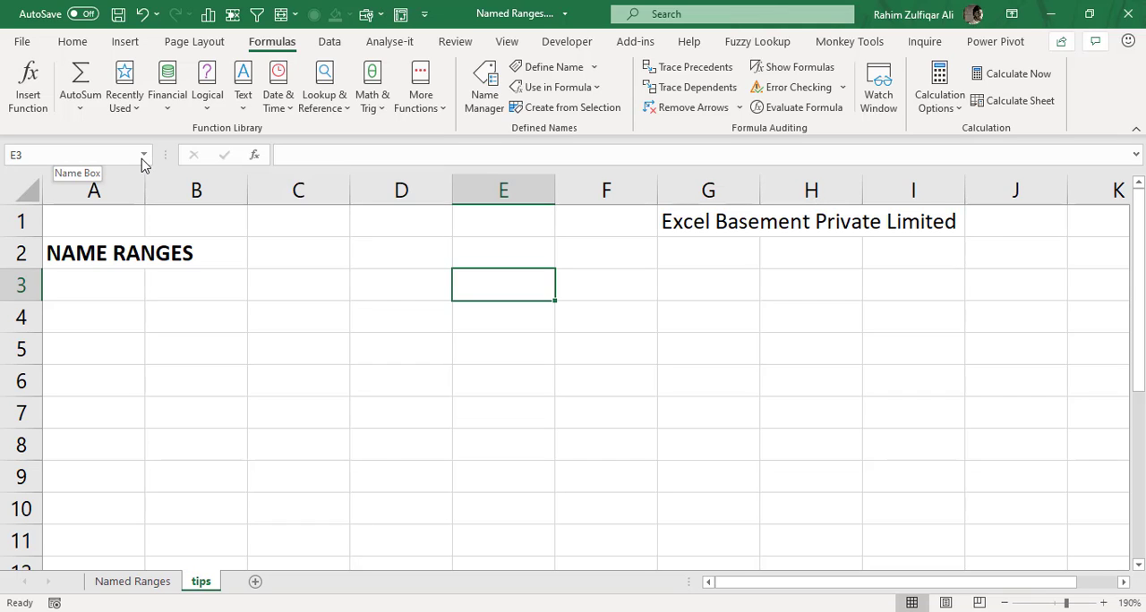
click(145, 156)
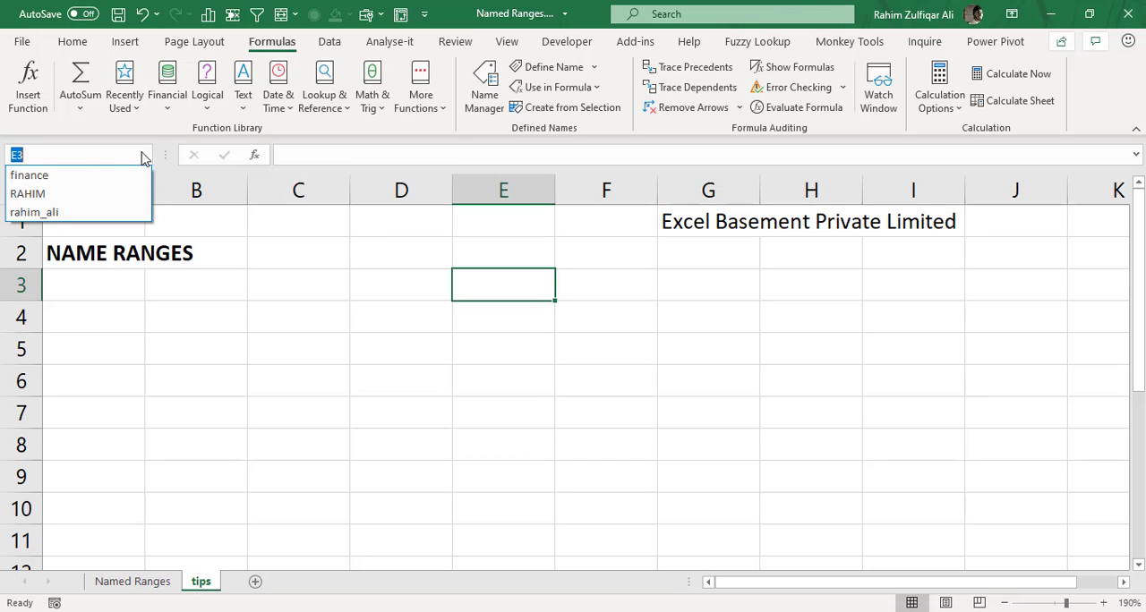
click(34, 178)
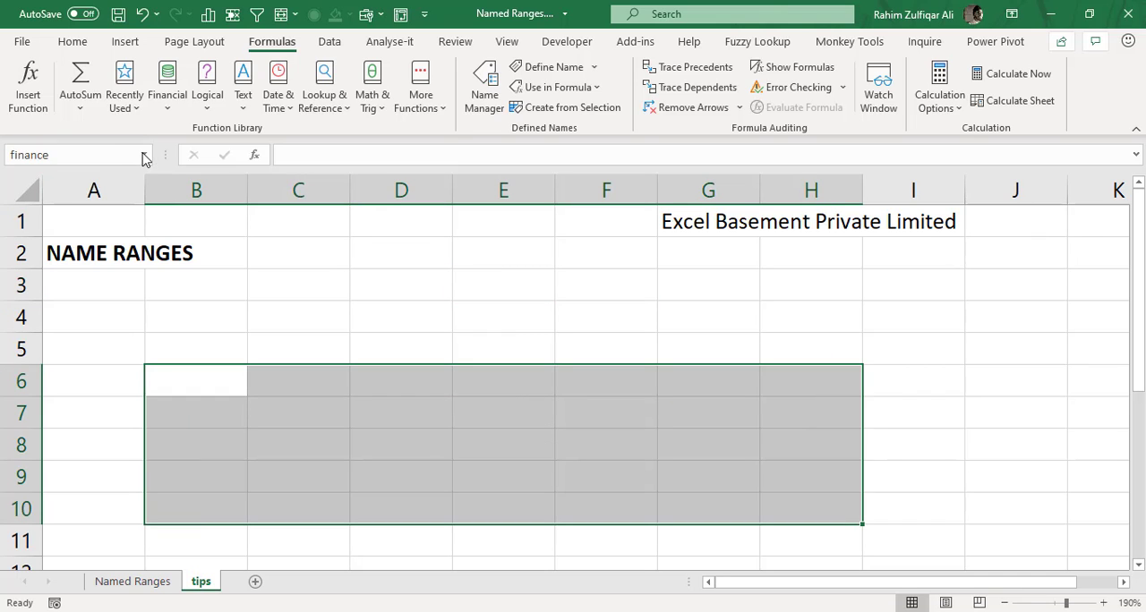
click(145, 155)
click(27, 194)
click(145, 155)
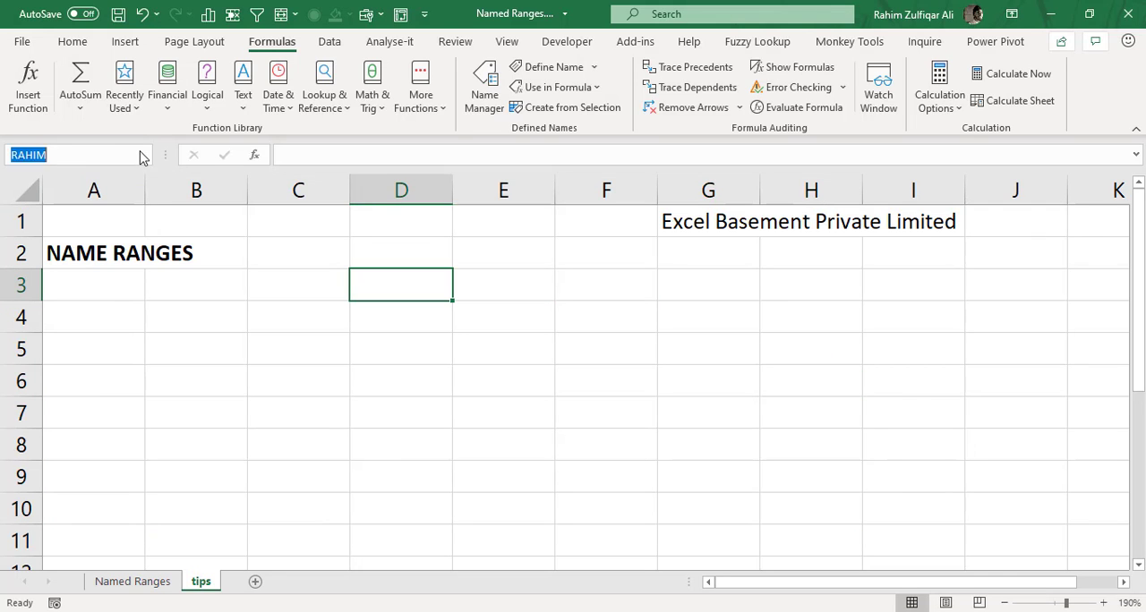
click(36, 211)
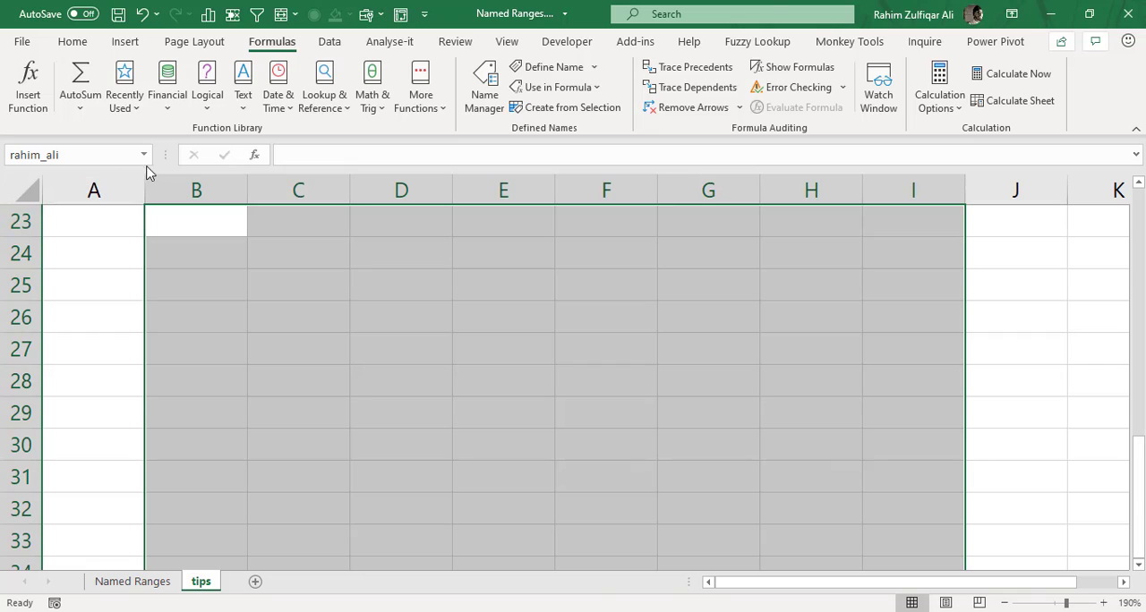
Jump by name back to cell D3, the finance range and the range B23:I35.
click(149, 157)
click(61, 193)
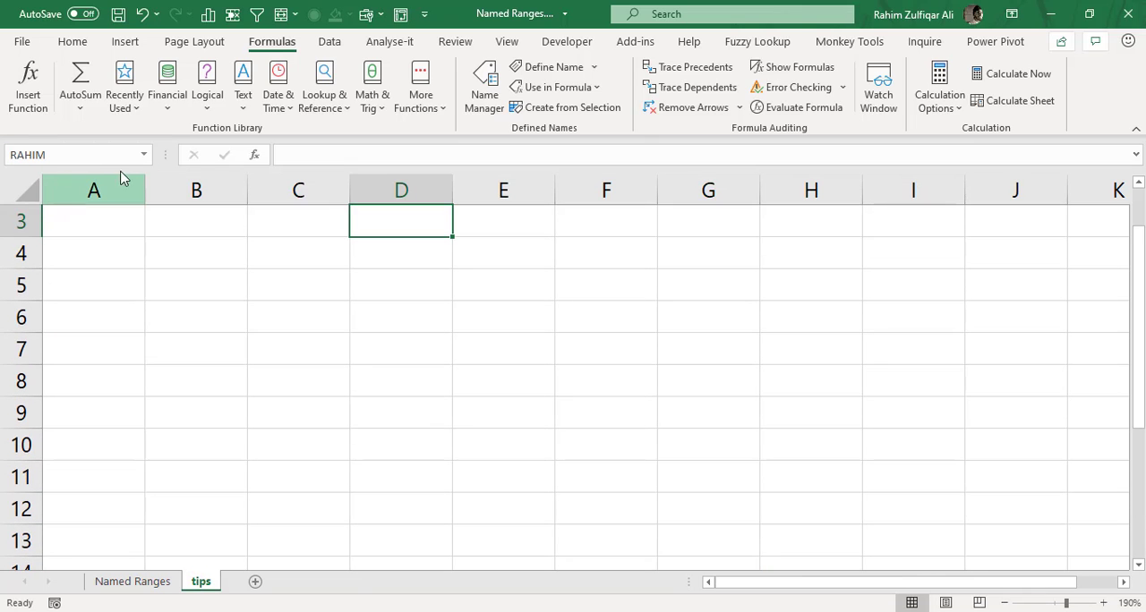
click(144, 155)
click(84, 176)
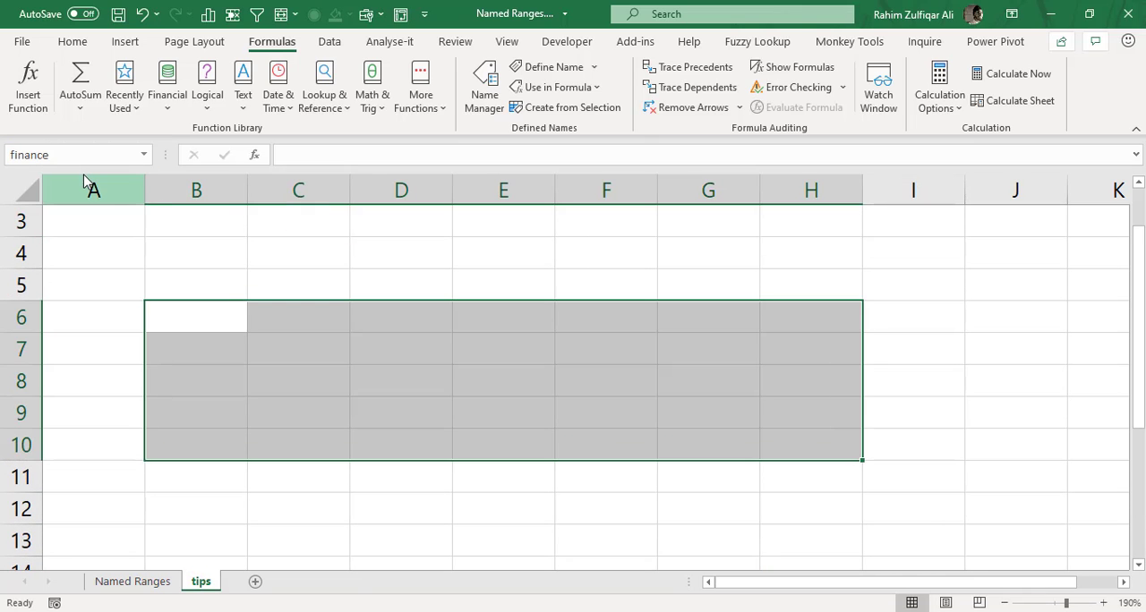
click(144, 155)
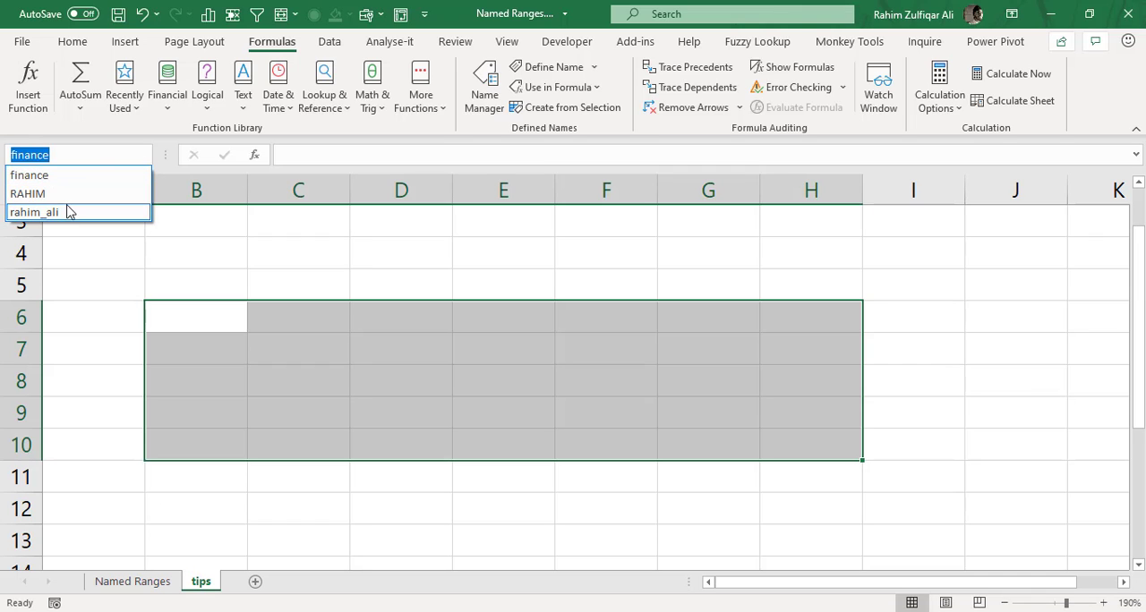
click(65, 212)
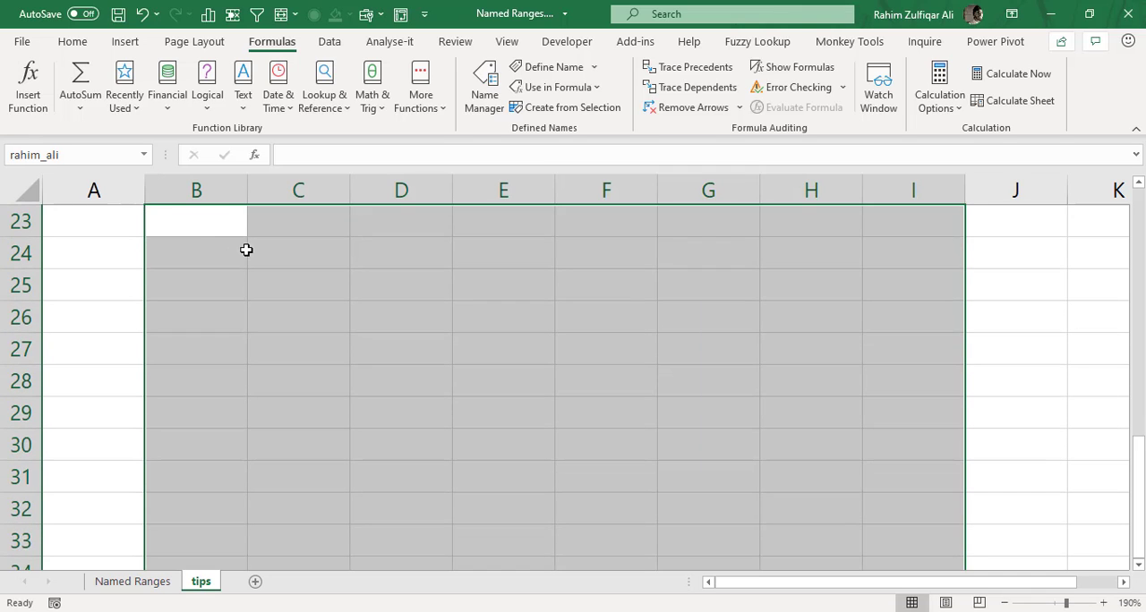
Select cell B24 and check the list of defined names in the Name Manager again.
click(242, 249)
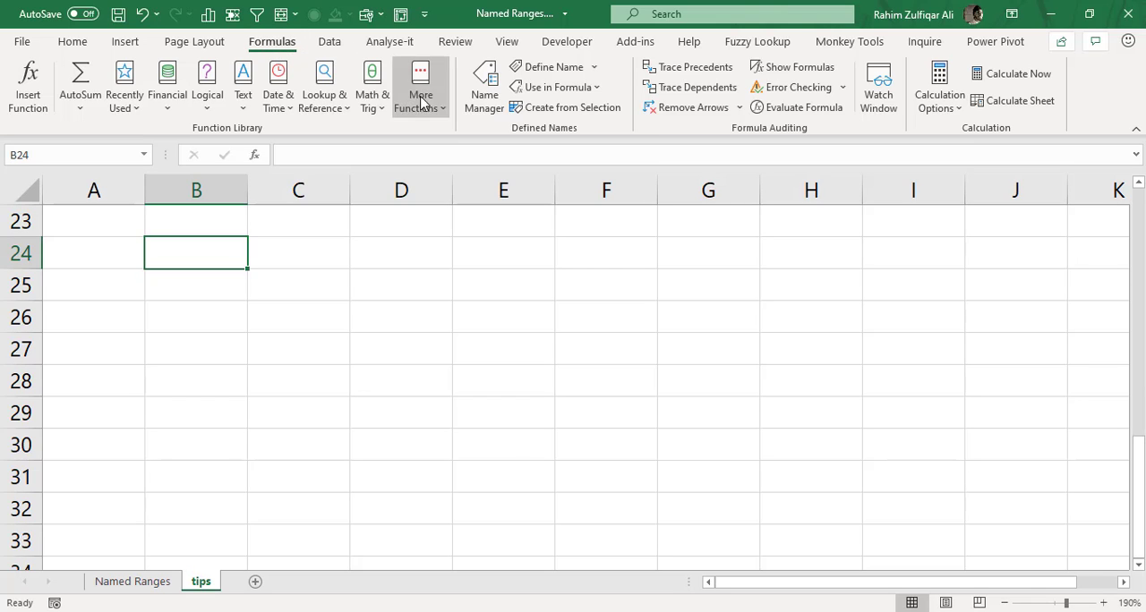
click(480, 90)
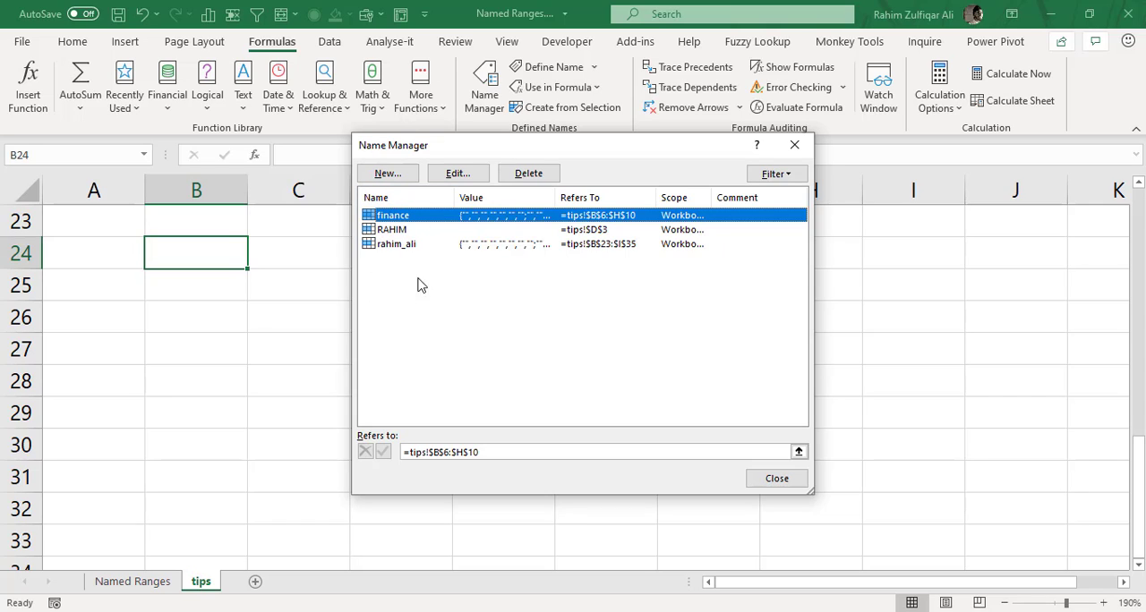
click(794, 144)
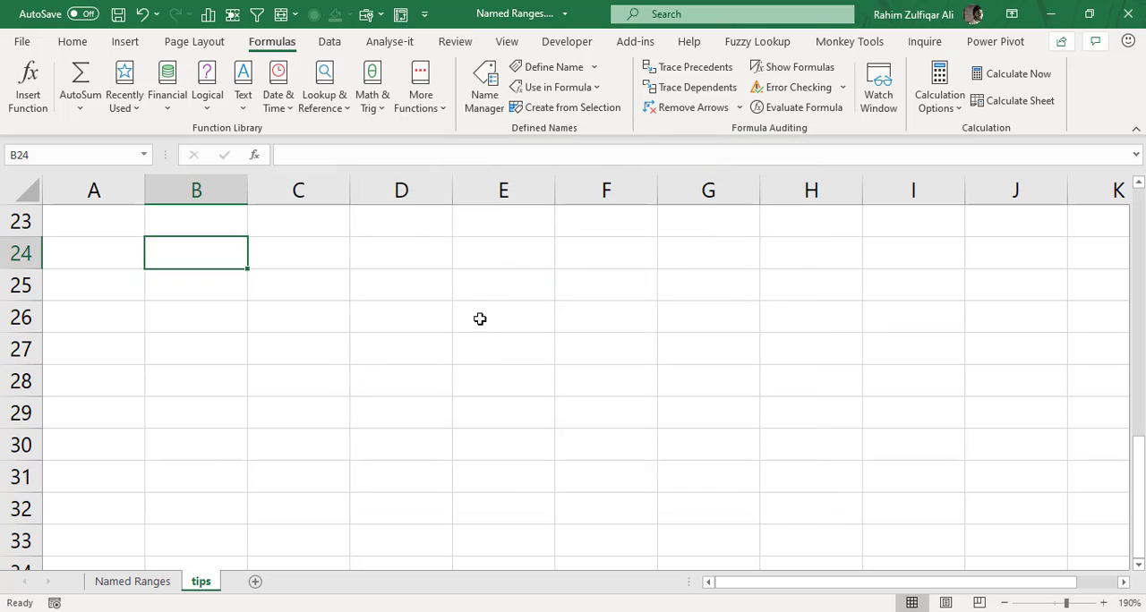
Return to the start of the sheet and enter the text F3 in cell F4.
click(410, 246)
click(1140, 255)
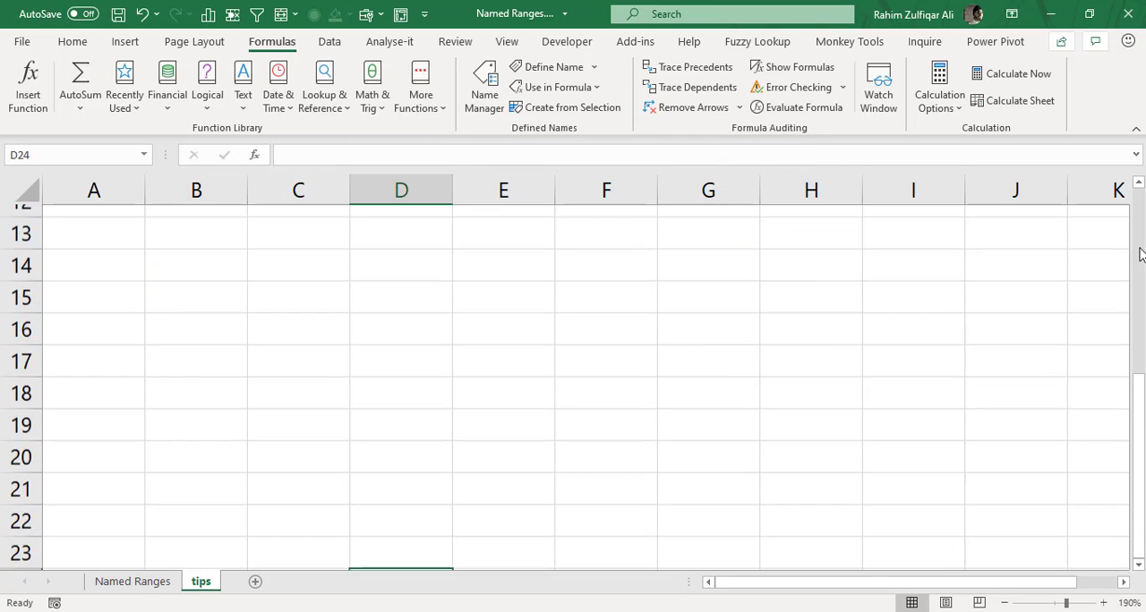
click(320, 347)
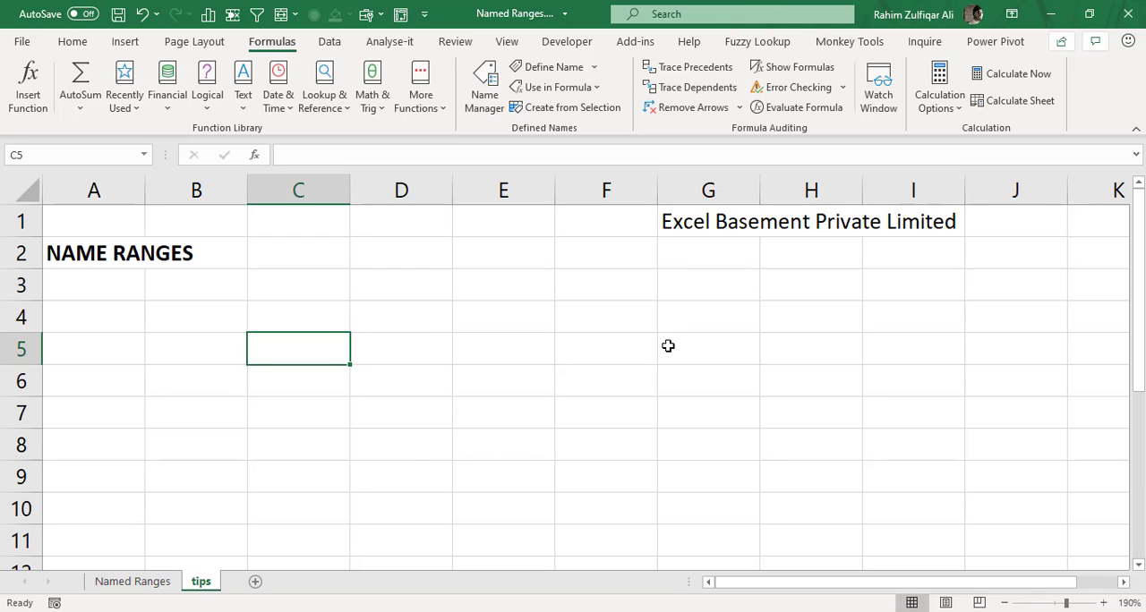
click(627, 315)
text(F3)
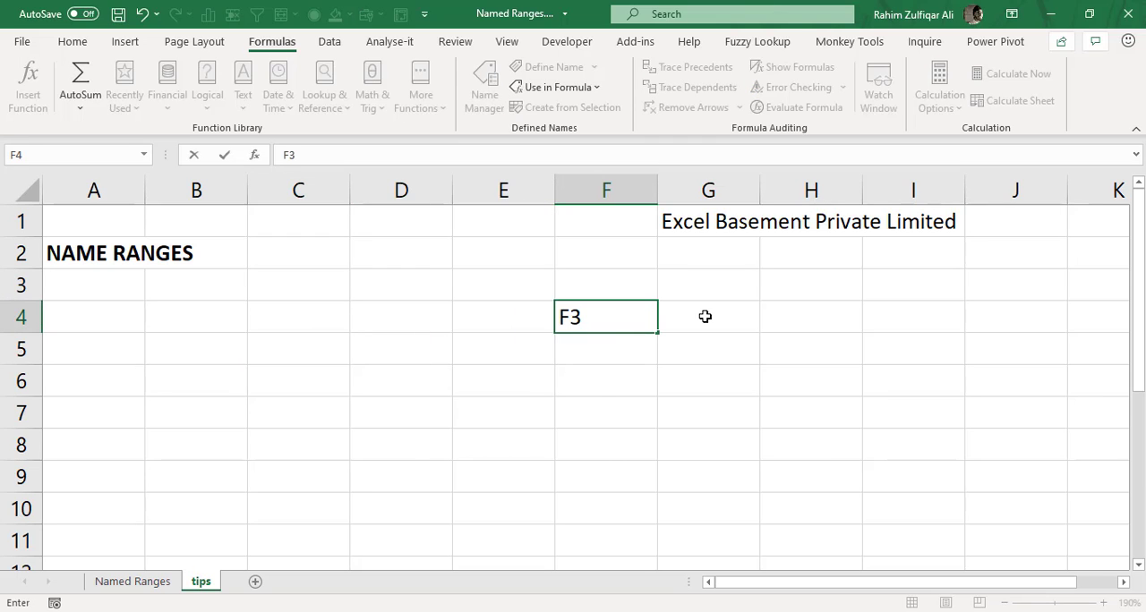
key(Return)
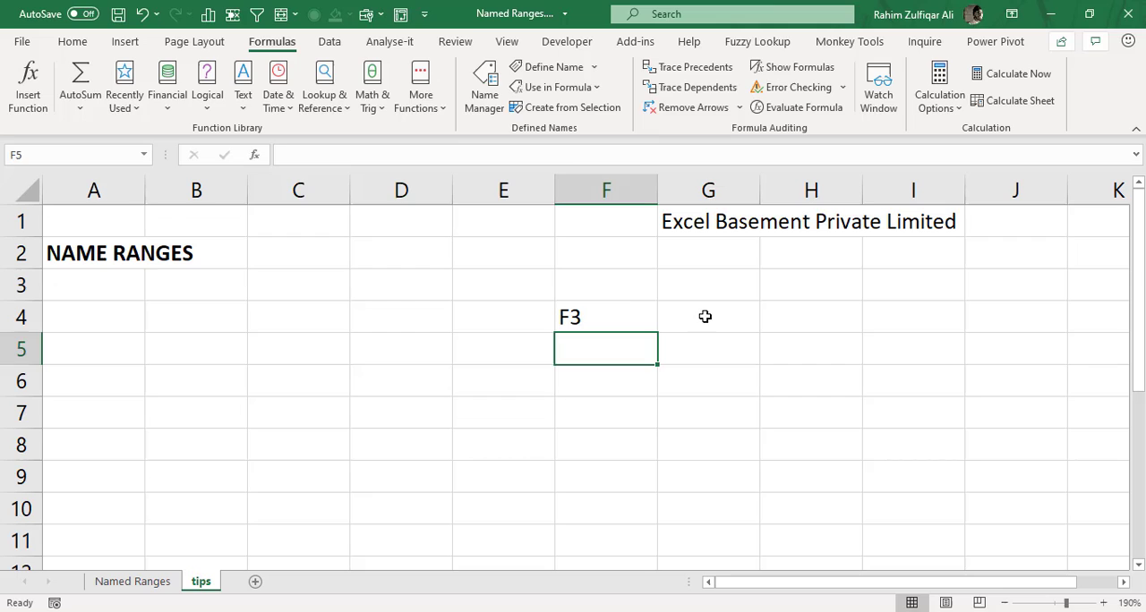
click(618, 315)
Paste the list of all defined names and their references into the sheet, starting at cell C4.
click(341, 303)
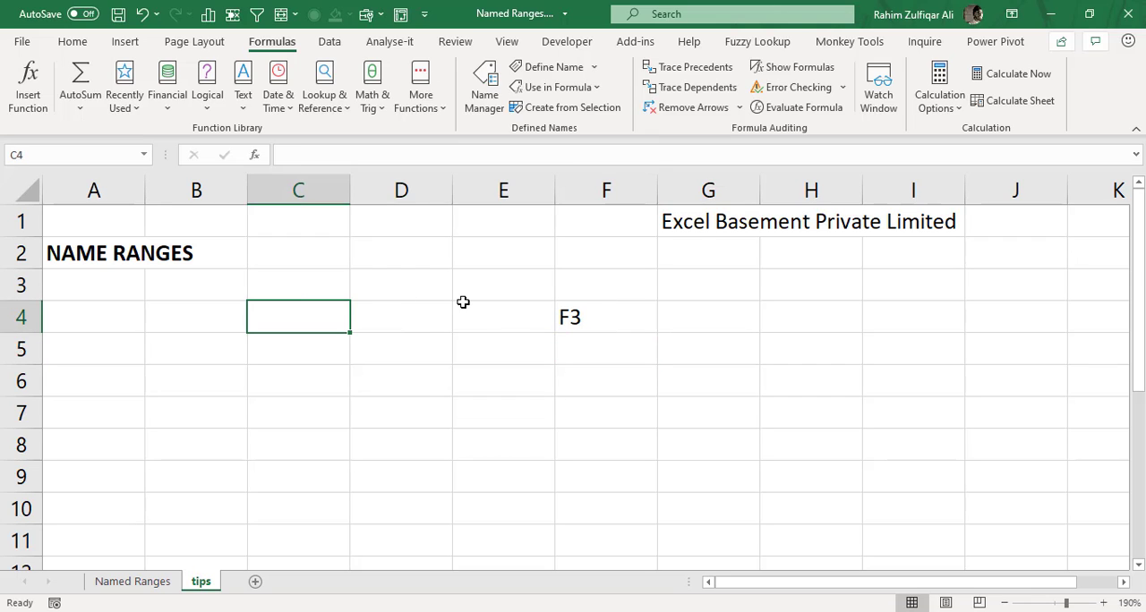
key(F3)
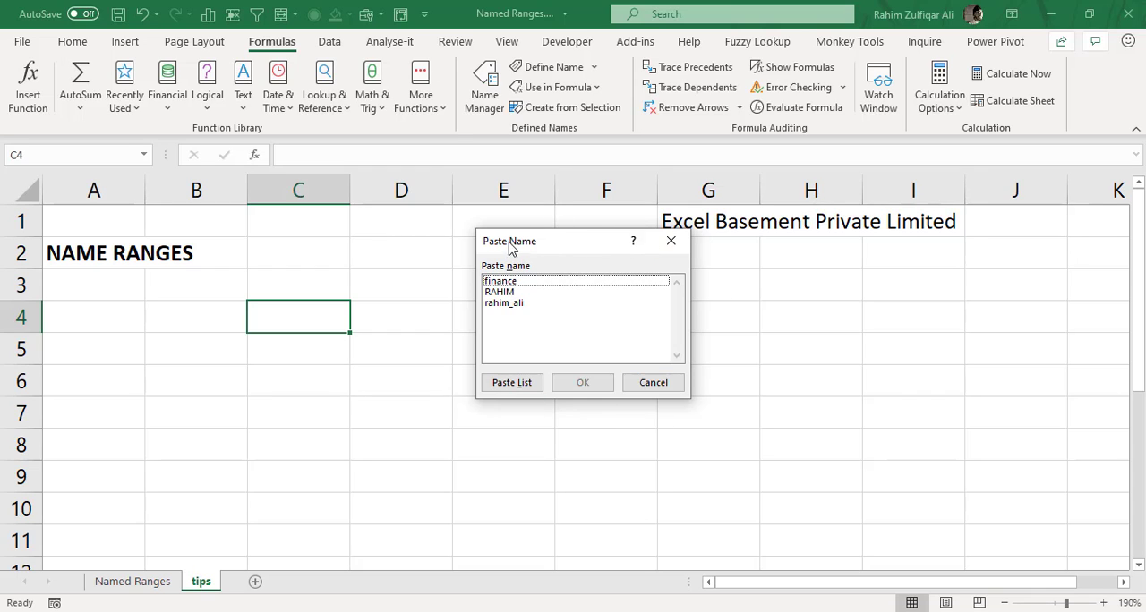
click(512, 383)
click(448, 320)
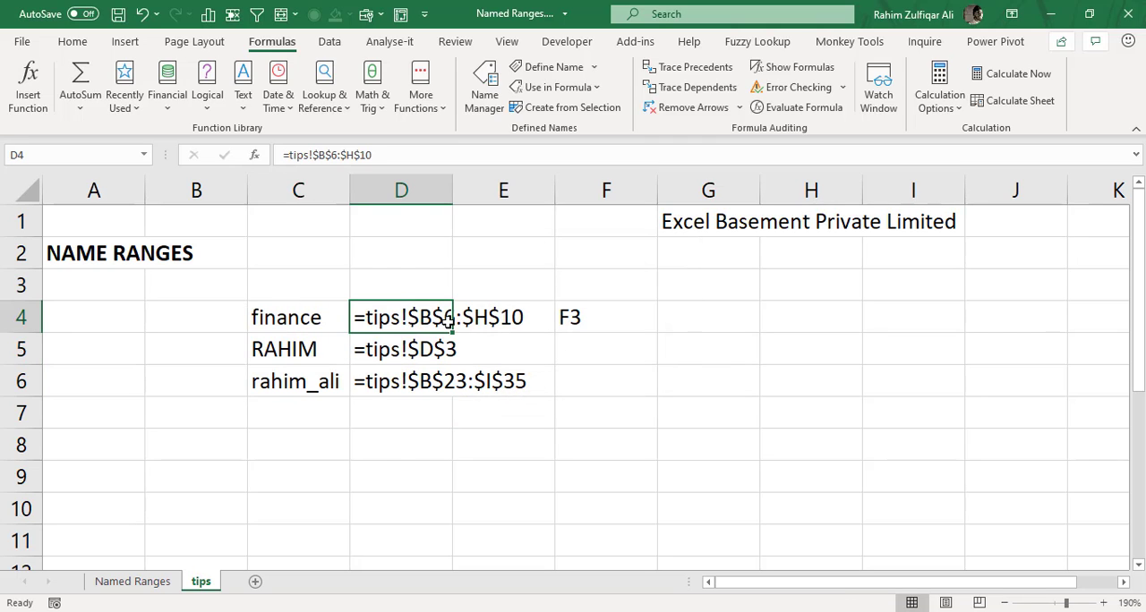
Examine the pasted names in C4:C6 and the cell references beside them in column D.
drag(298, 318, 293, 385)
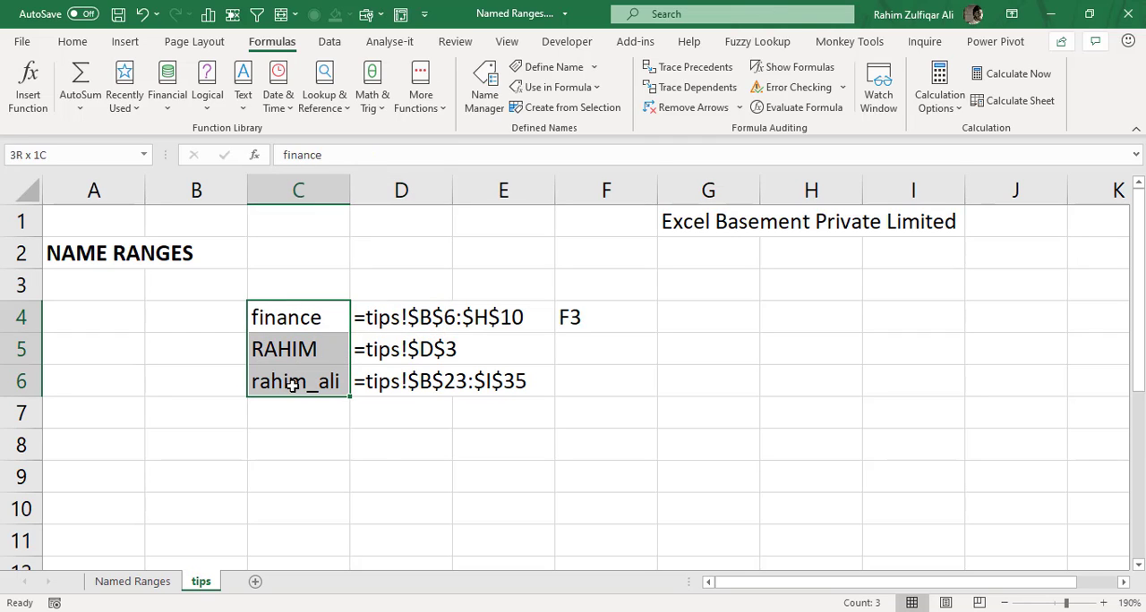
drag(387, 317, 392, 382)
click(340, 317)
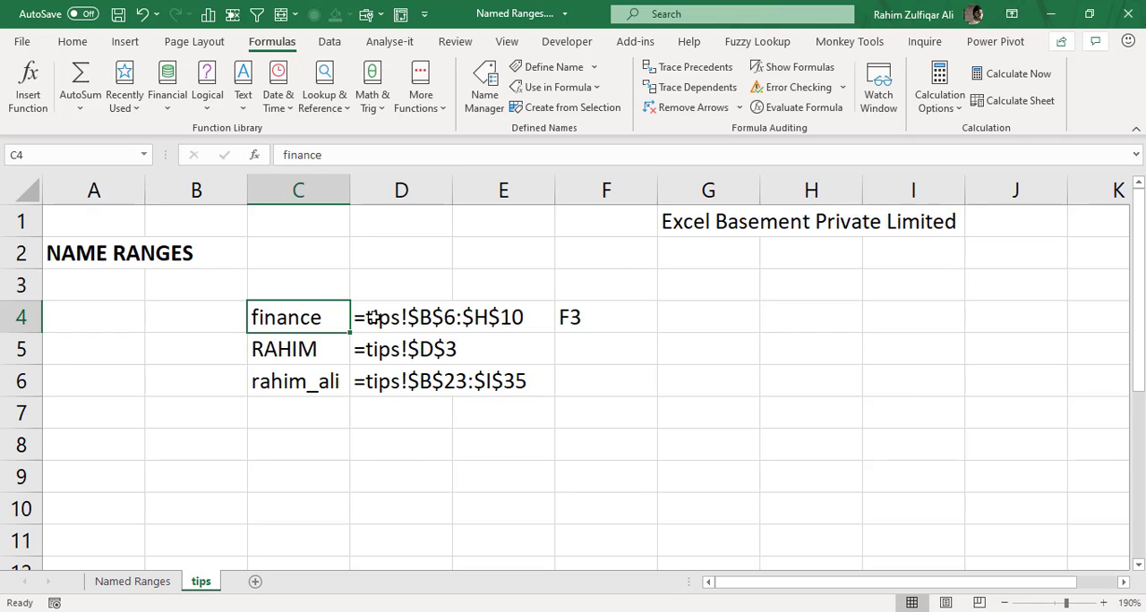
click(329, 380)
click(387, 371)
click(376, 348)
click(364, 317)
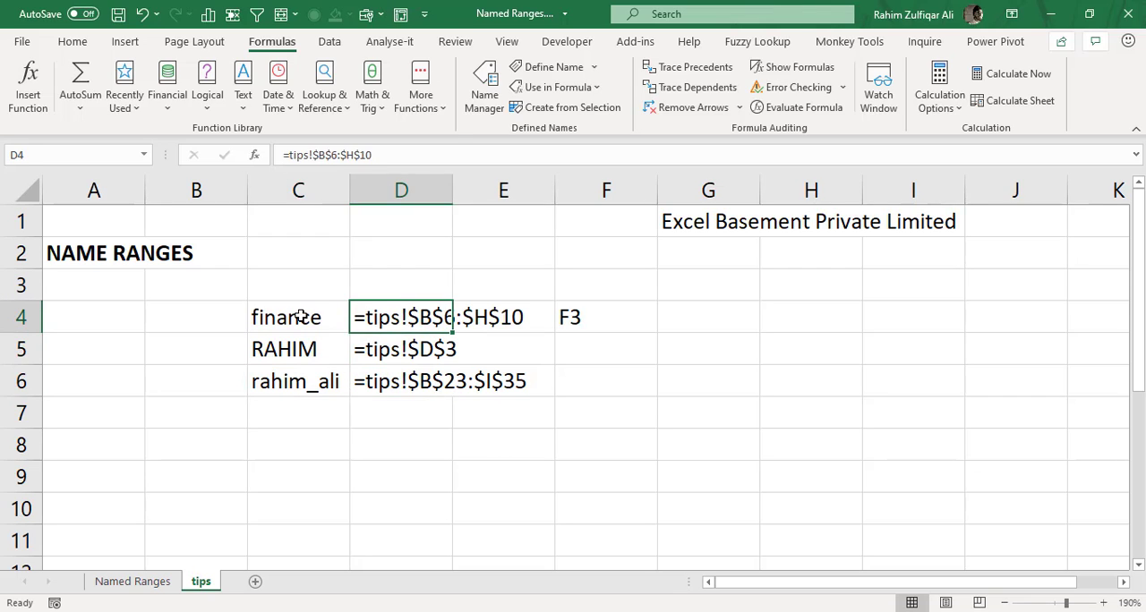
click(310, 316)
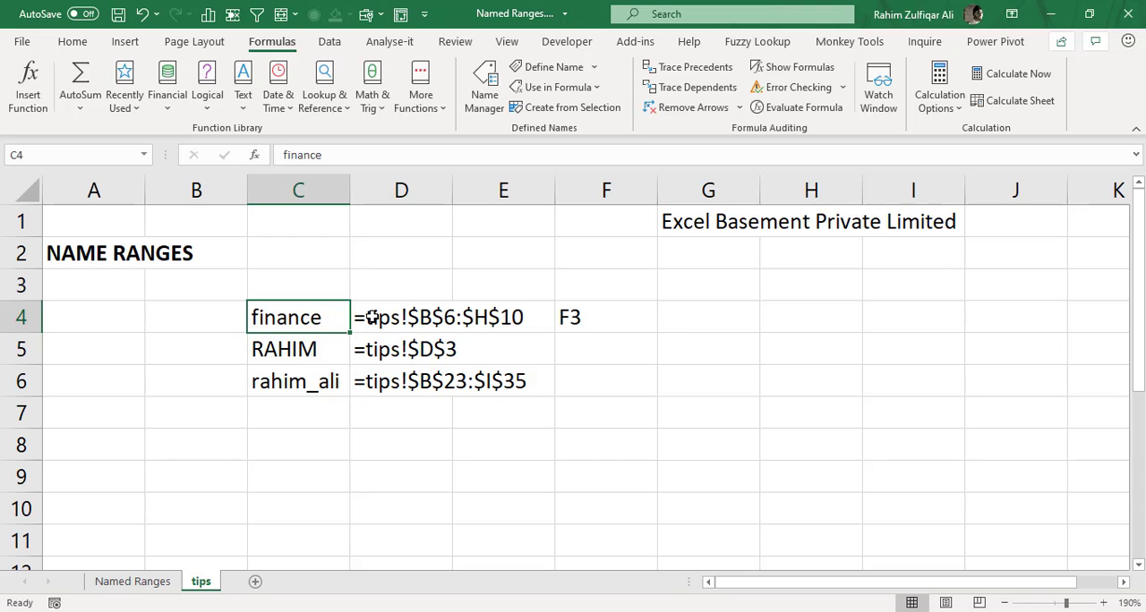
View the Paste Name list again from cell F4 and close it without pasting anything.
click(632, 316)
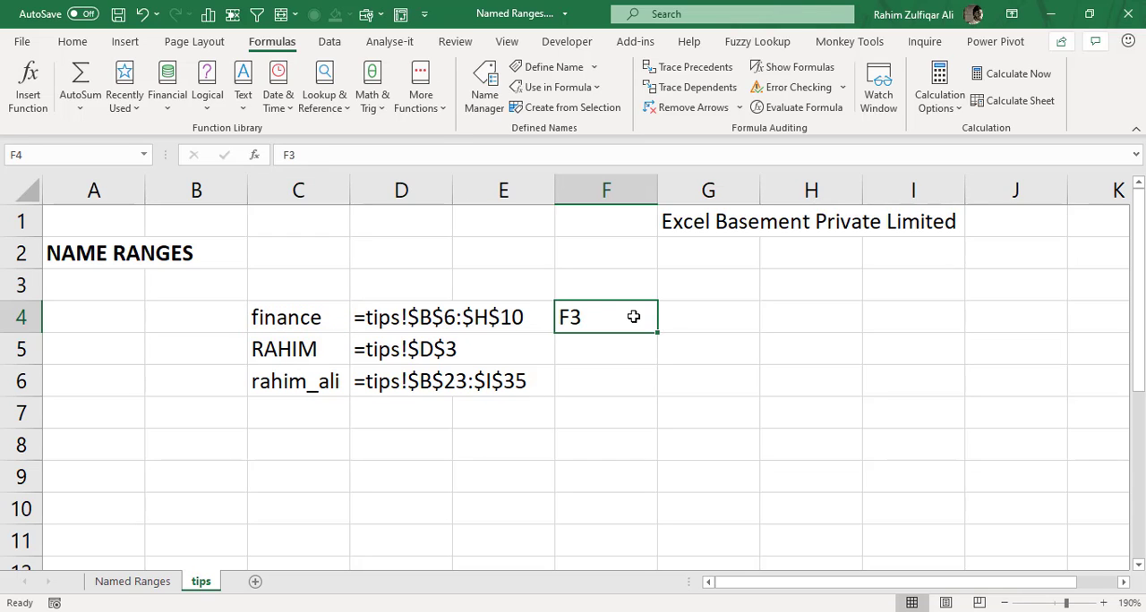
key(F3)
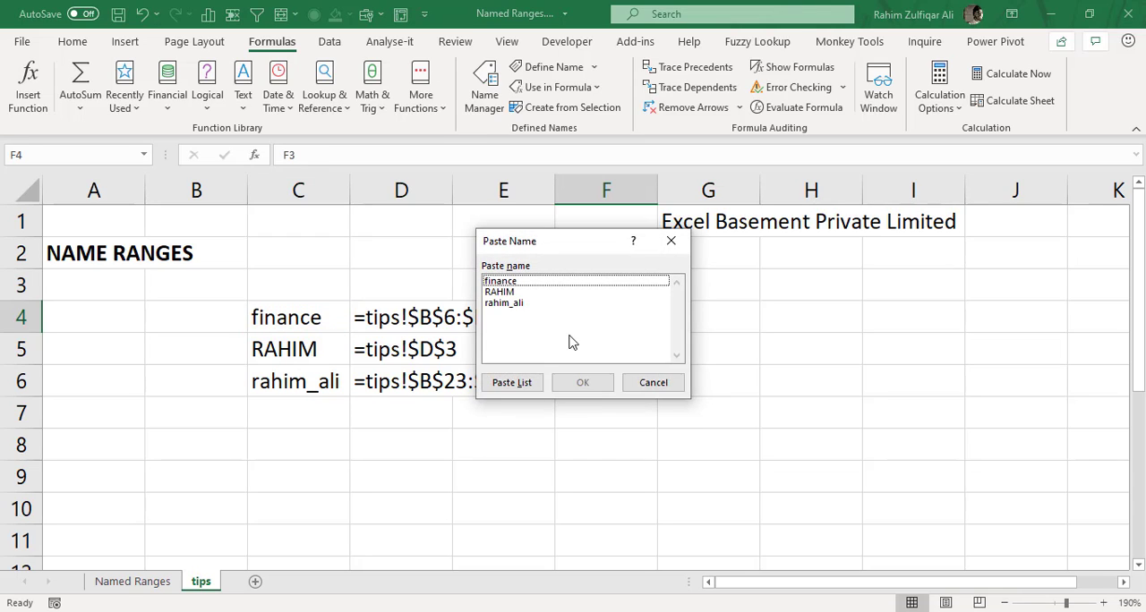
click(639, 382)
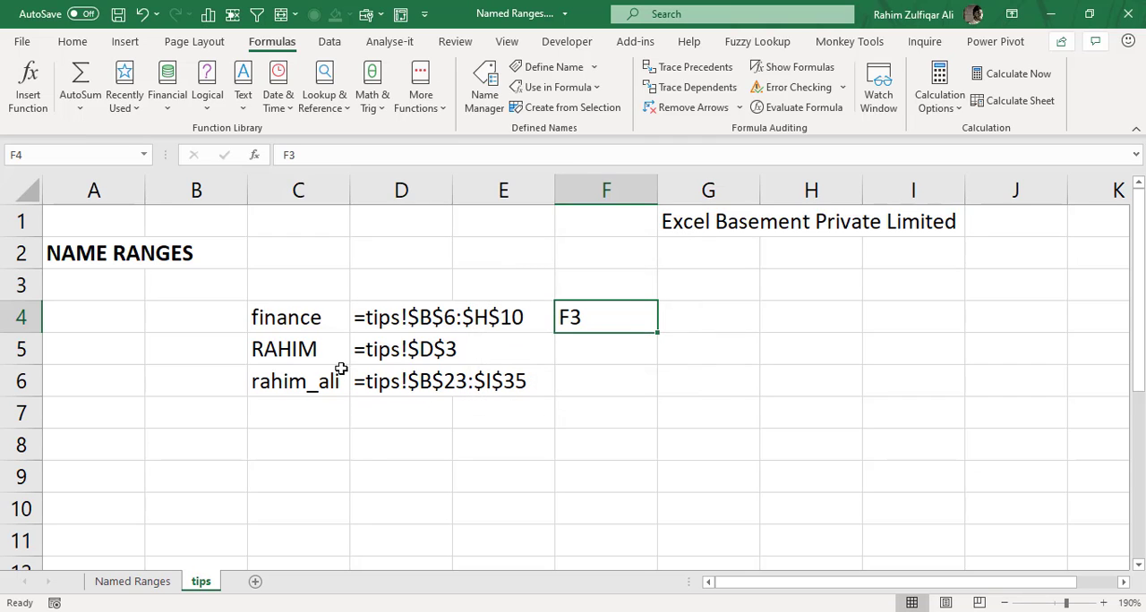
click(488, 439)
click(749, 427)
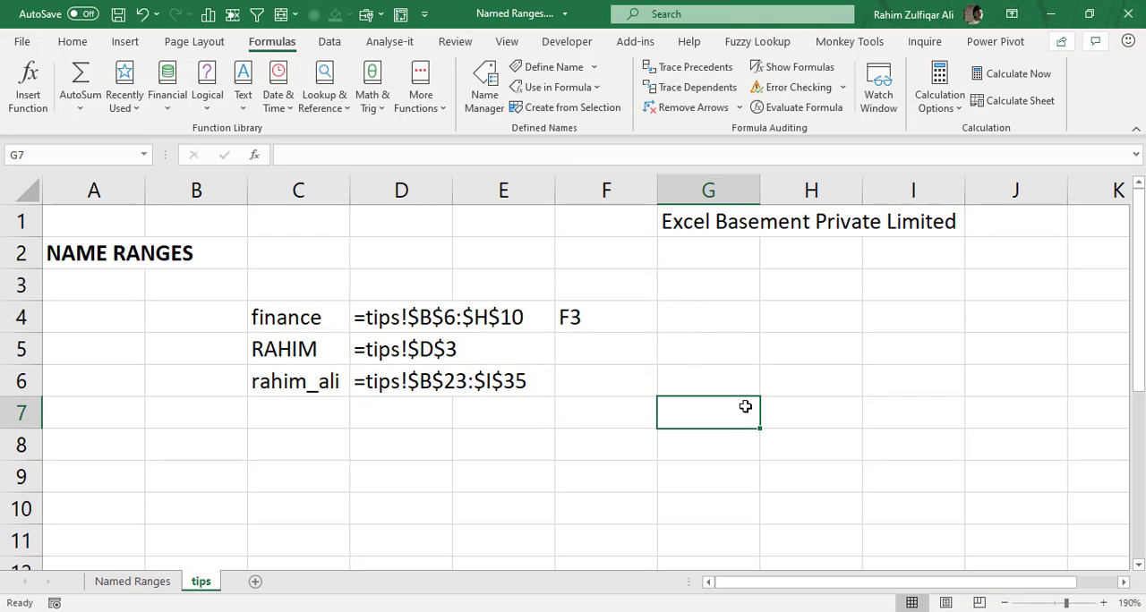
click(724, 373)
click(708, 342)
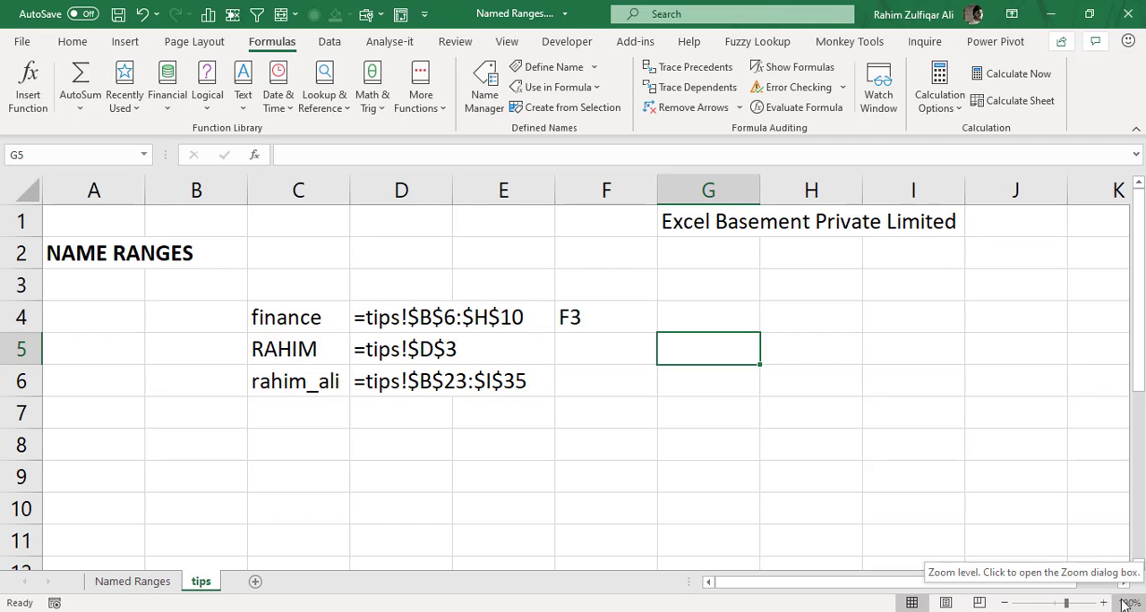
click(934, 426)
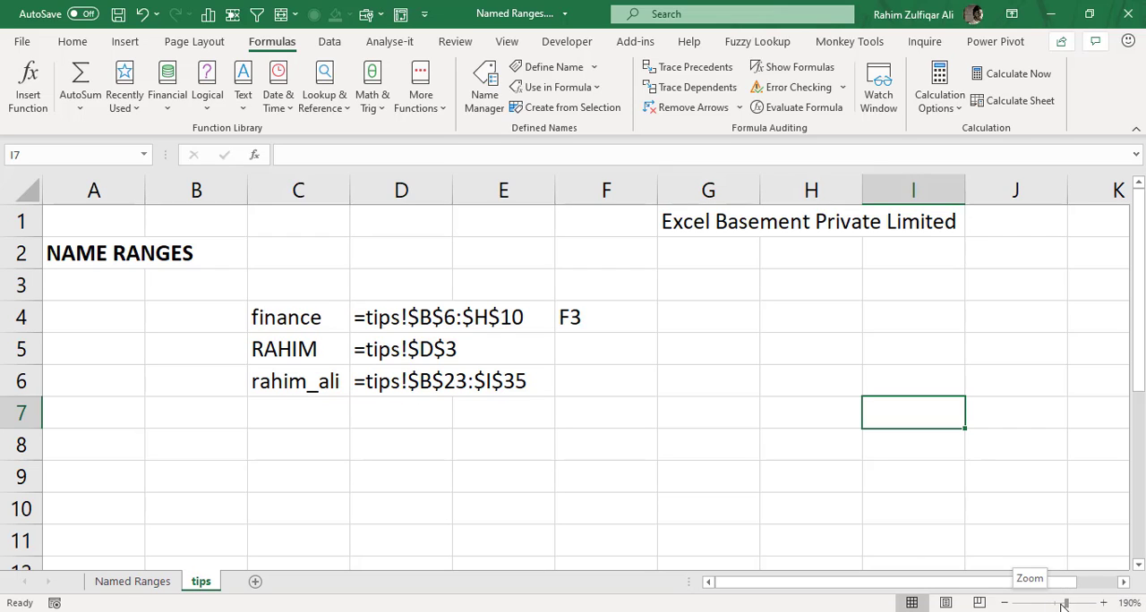
Set a custom sheet magnification of 39% to show the named blocks labelled on the grid.
click(1130, 603)
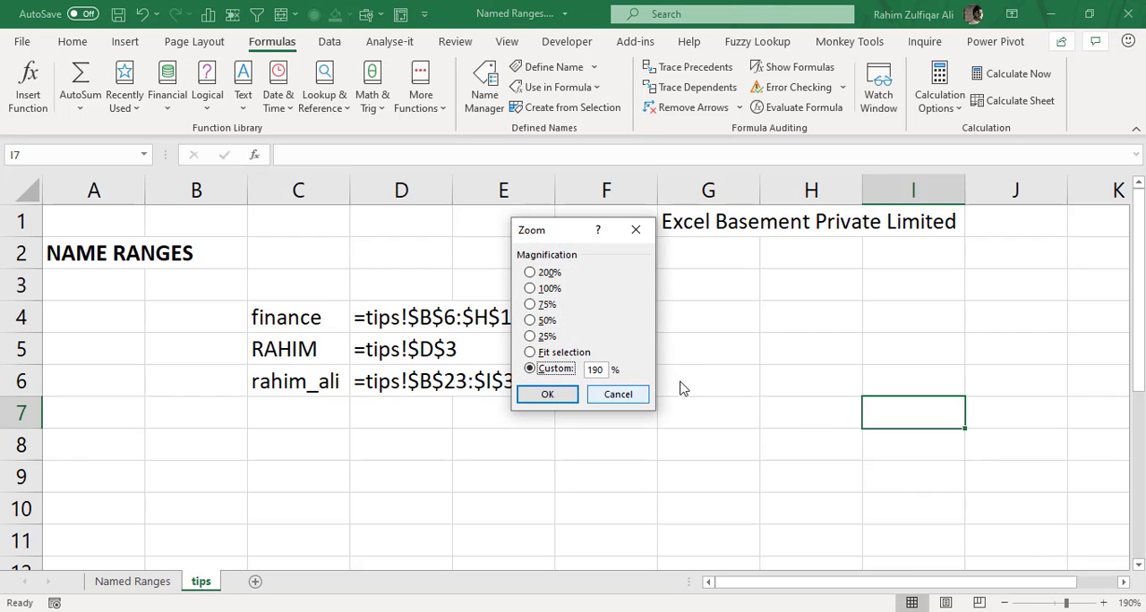
double_click(603, 369)
text(39)
click(545, 395)
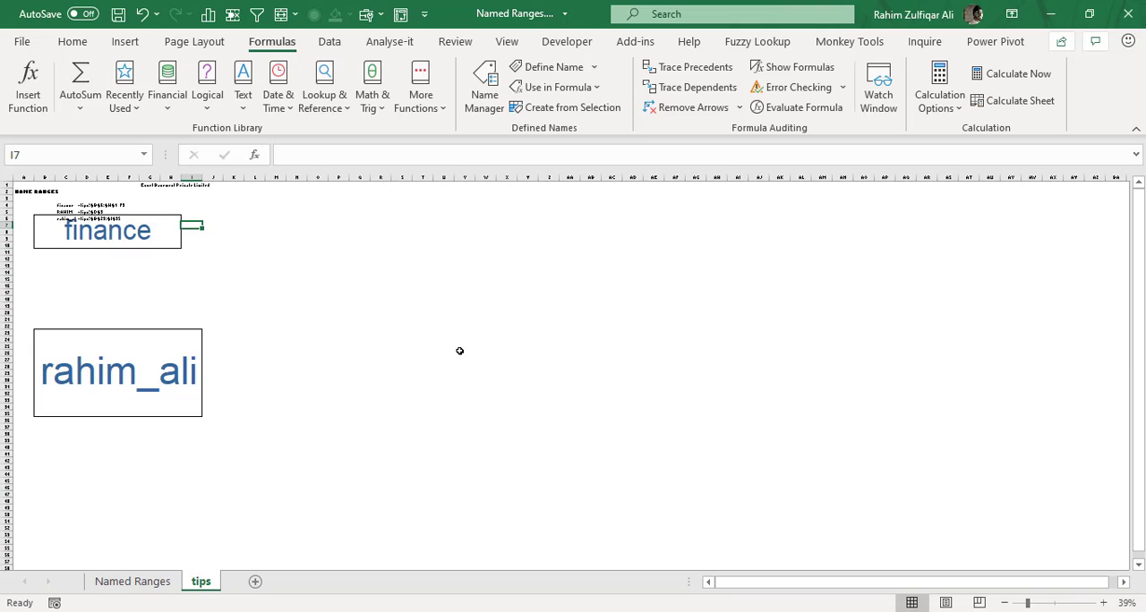
Examine the extents of the labelled finance block and the named block B23:I35 by selecting their cells.
click(383, 293)
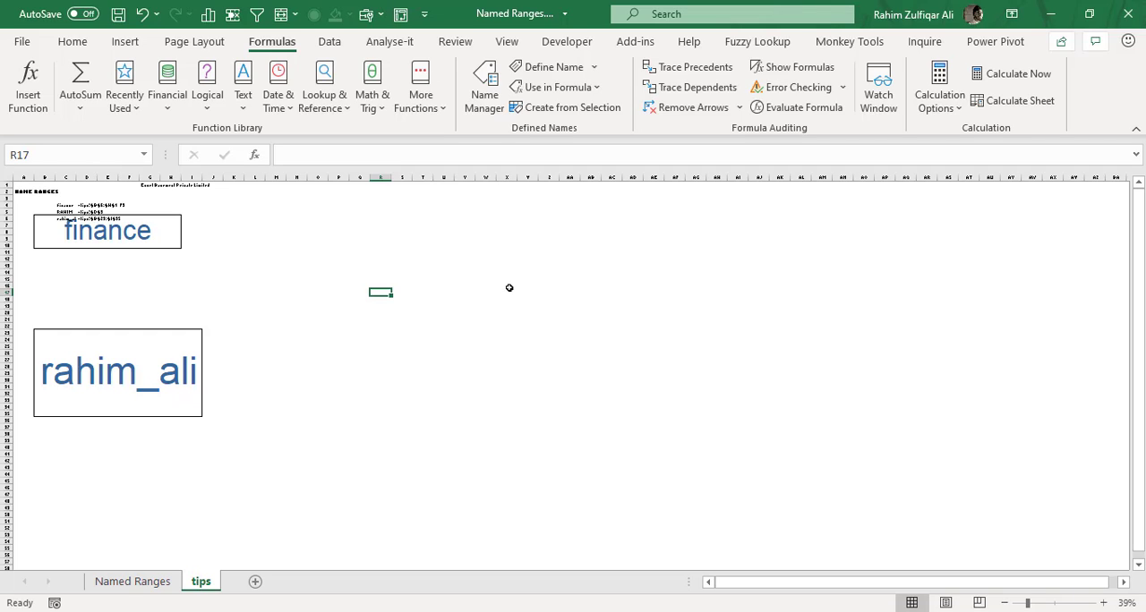
click(37, 334)
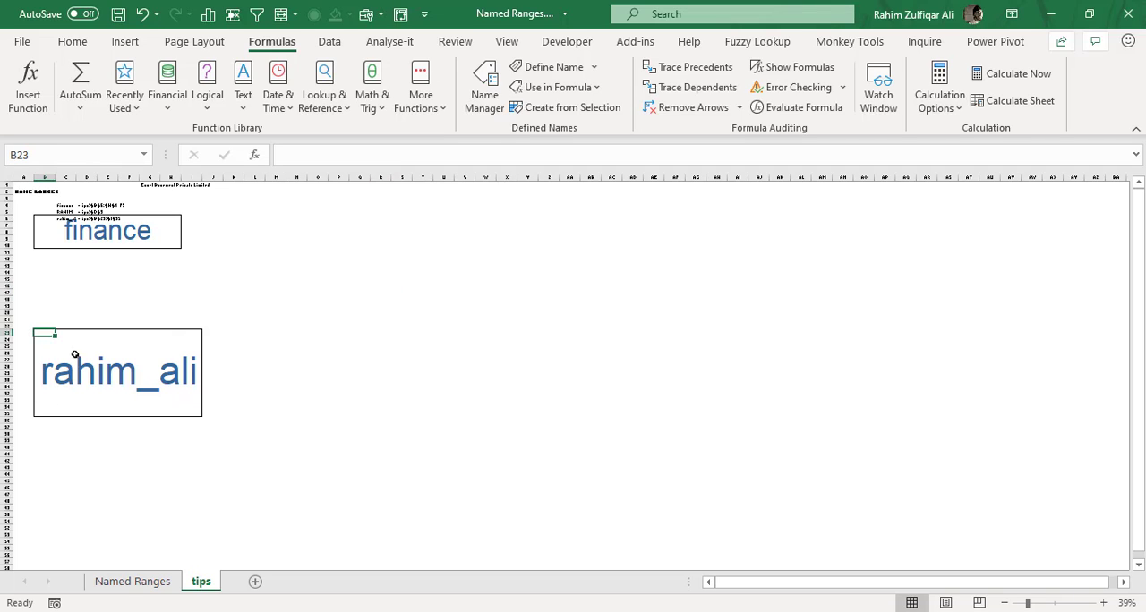
drag(75, 355, 201, 415)
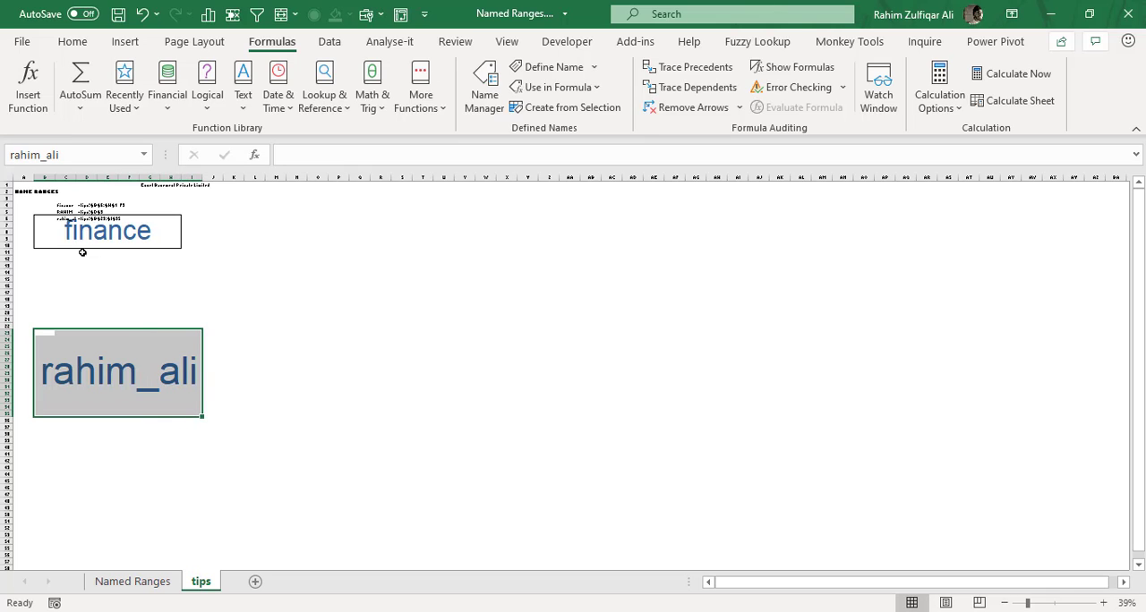
drag(43, 222, 166, 245)
drag(42, 340, 203, 413)
click(342, 339)
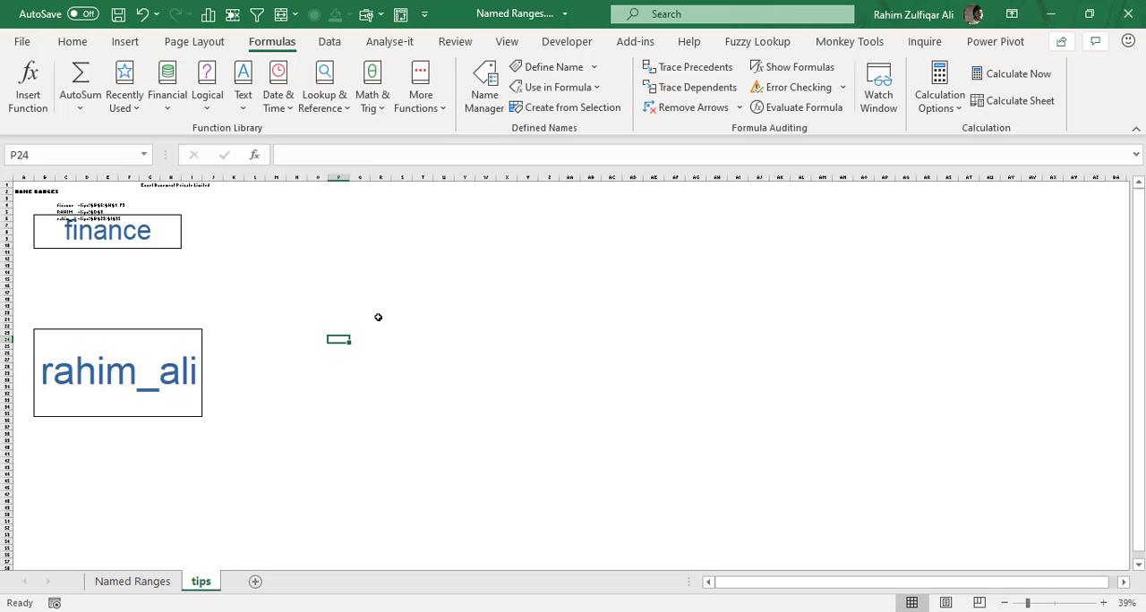
Set the sheet magnification to 100%.
click(1121, 604)
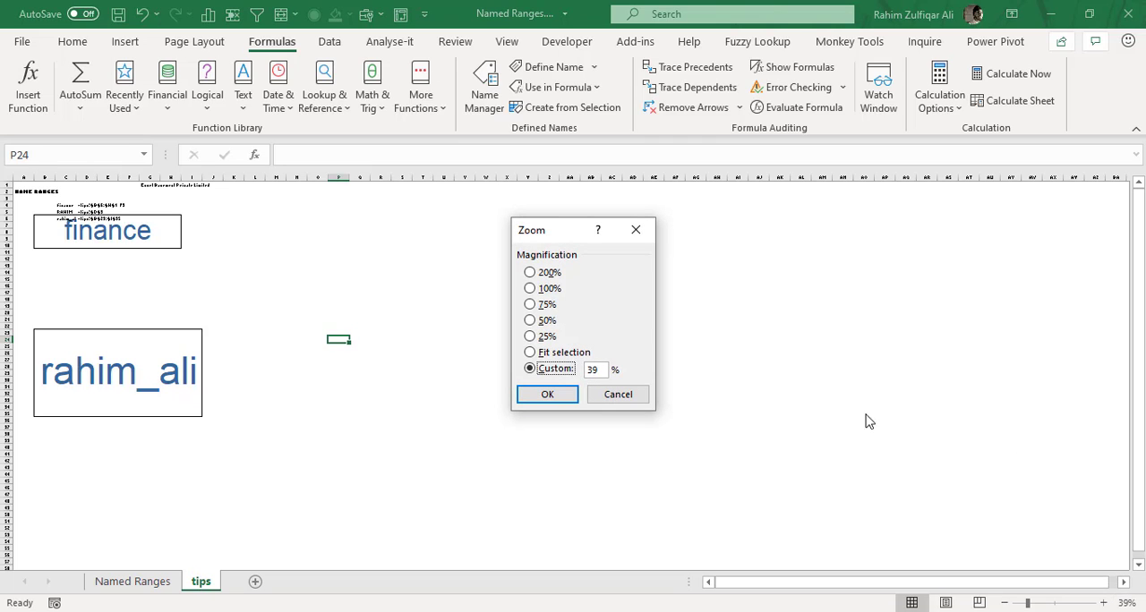
click(543, 291)
click(542, 400)
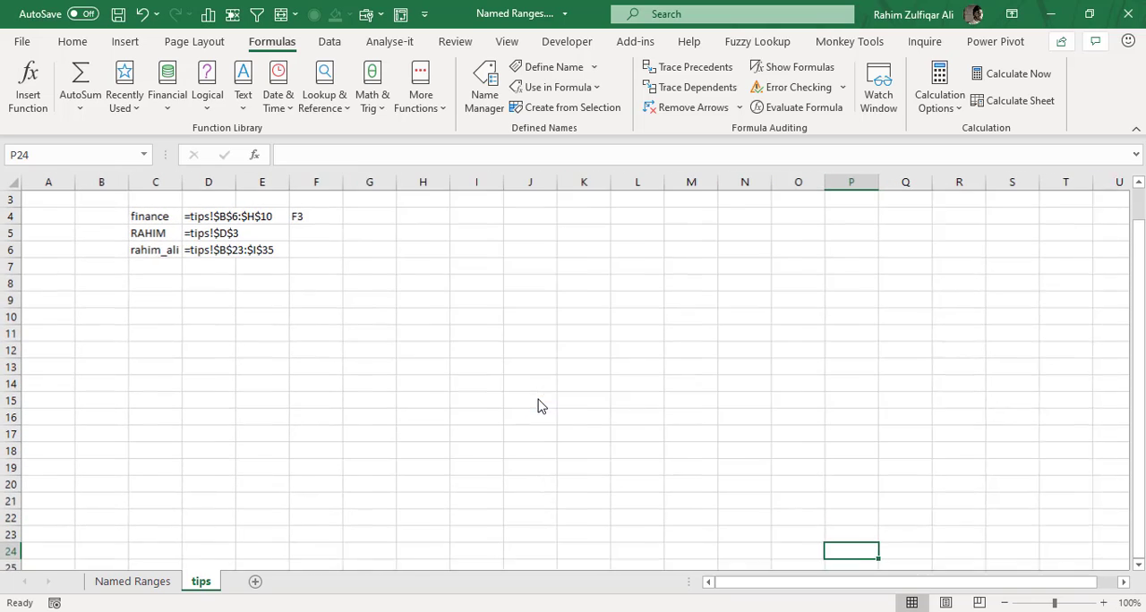
Enter the numbers 4, 5, 6, 78, 6 and 5 down cells I8 to I13.
click(369, 332)
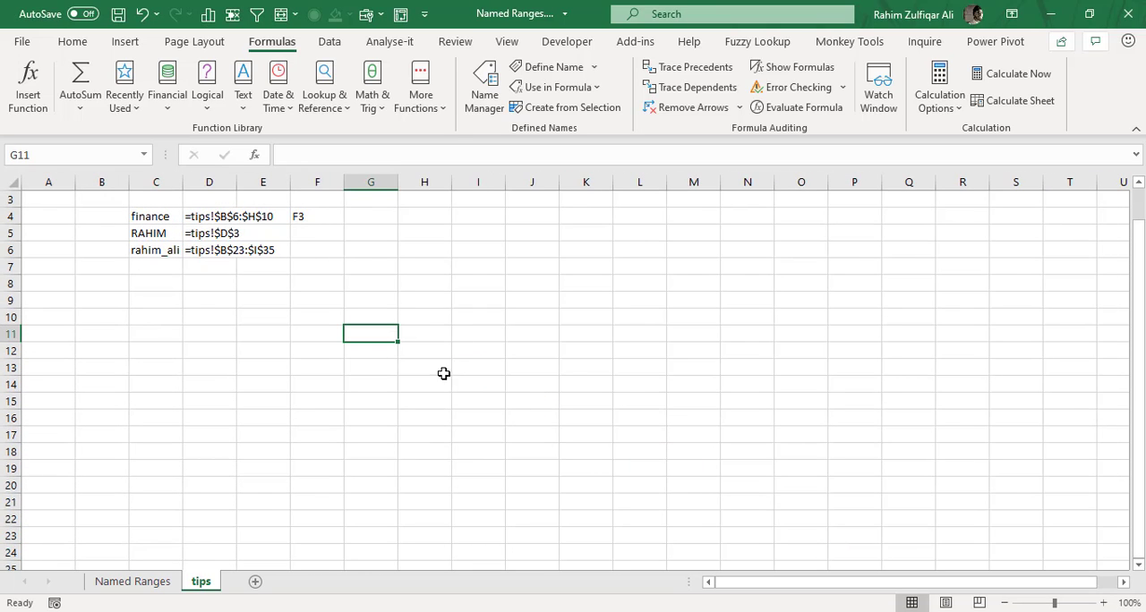
click(470, 318)
click(473, 279)
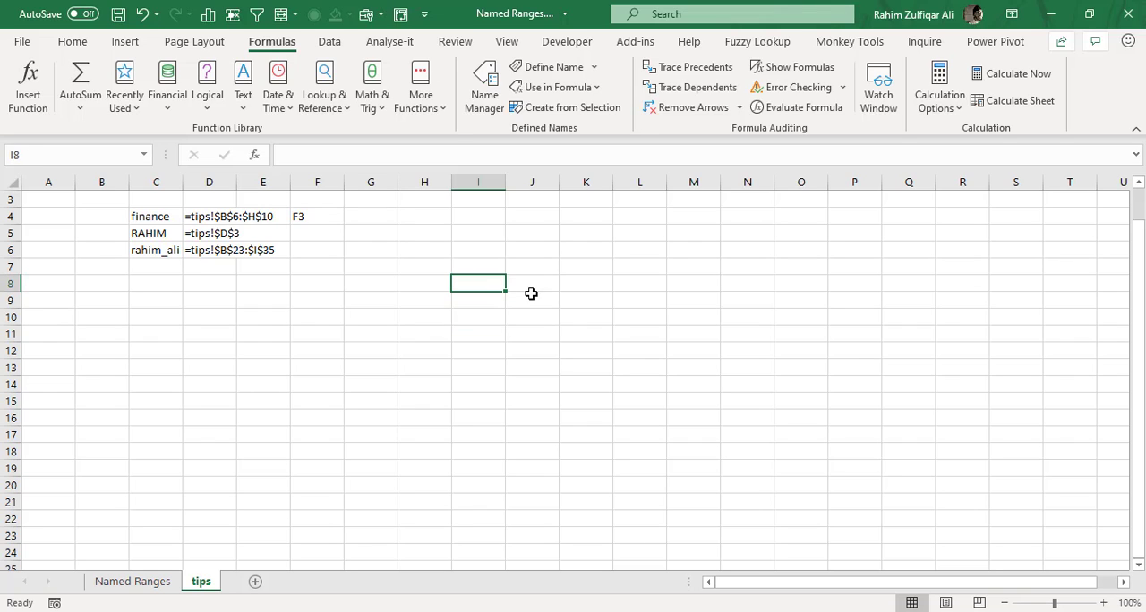
text(4 5 6 7)
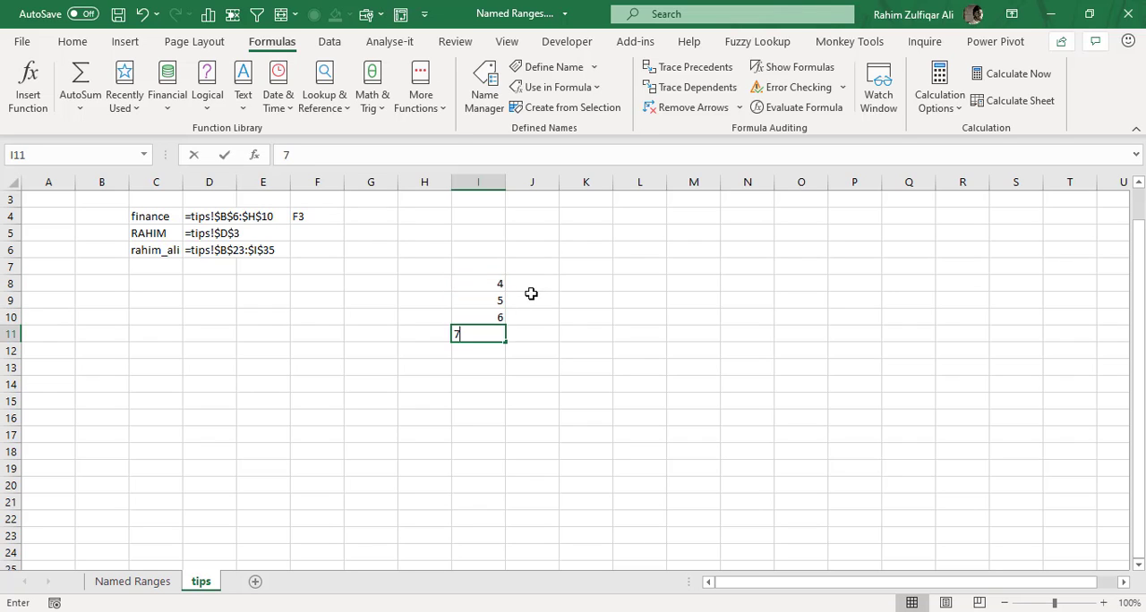
text(8 6 5)
Total the numbers in cell O12 with =SUM(I8:I13), and clear the formula from the cell.
key(Right)
key(Right)
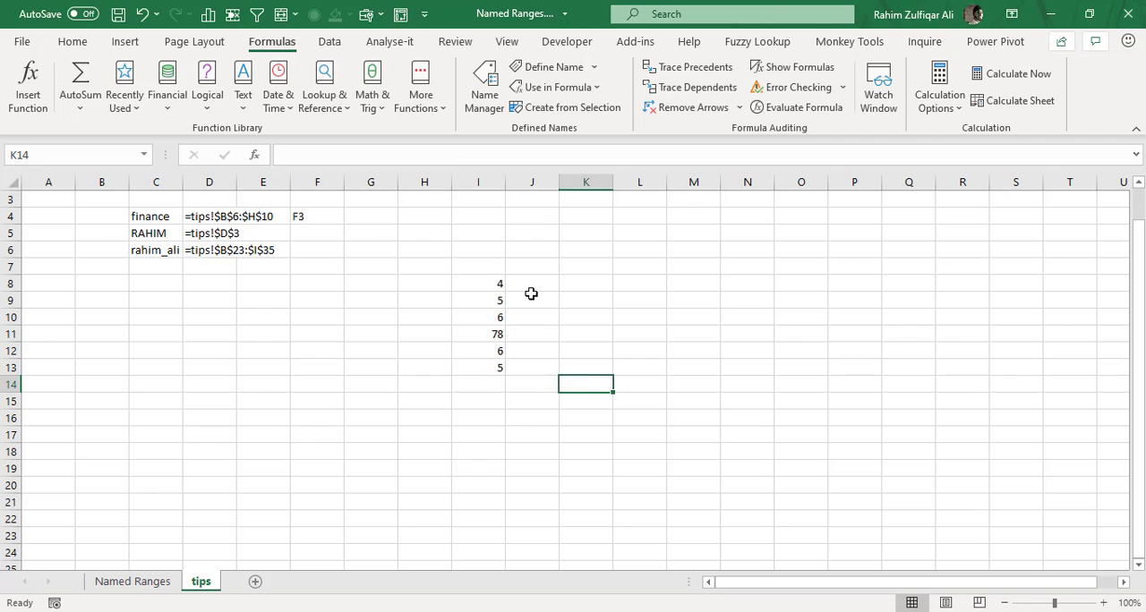
key(Right)
key(Right)
key(Right)
key(Right)
key(Up)
key(Up)
key(Left)
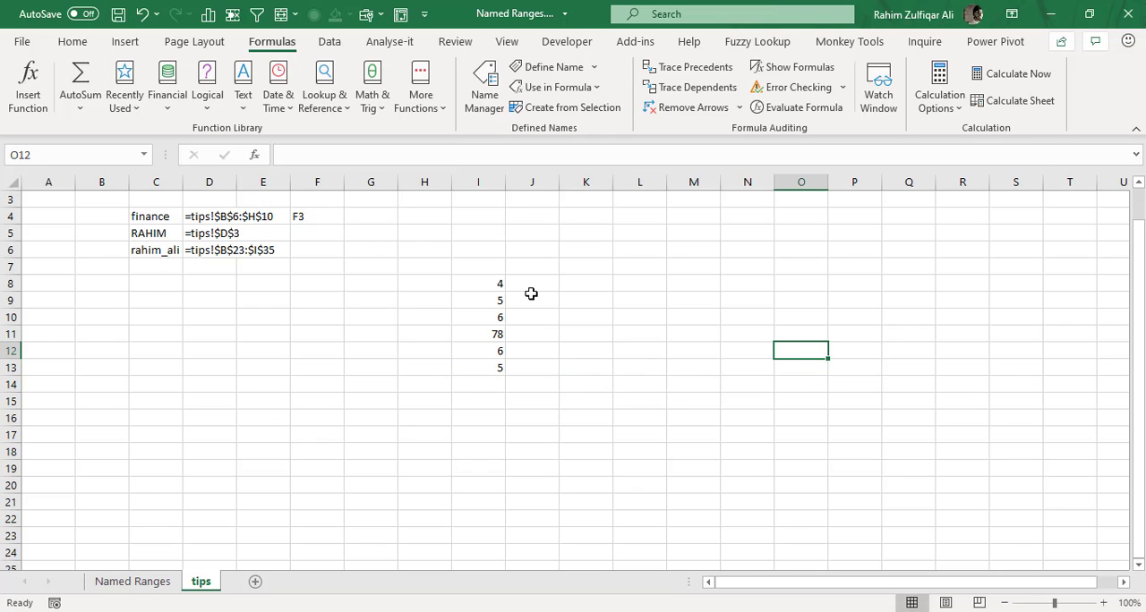
text(=SUM()
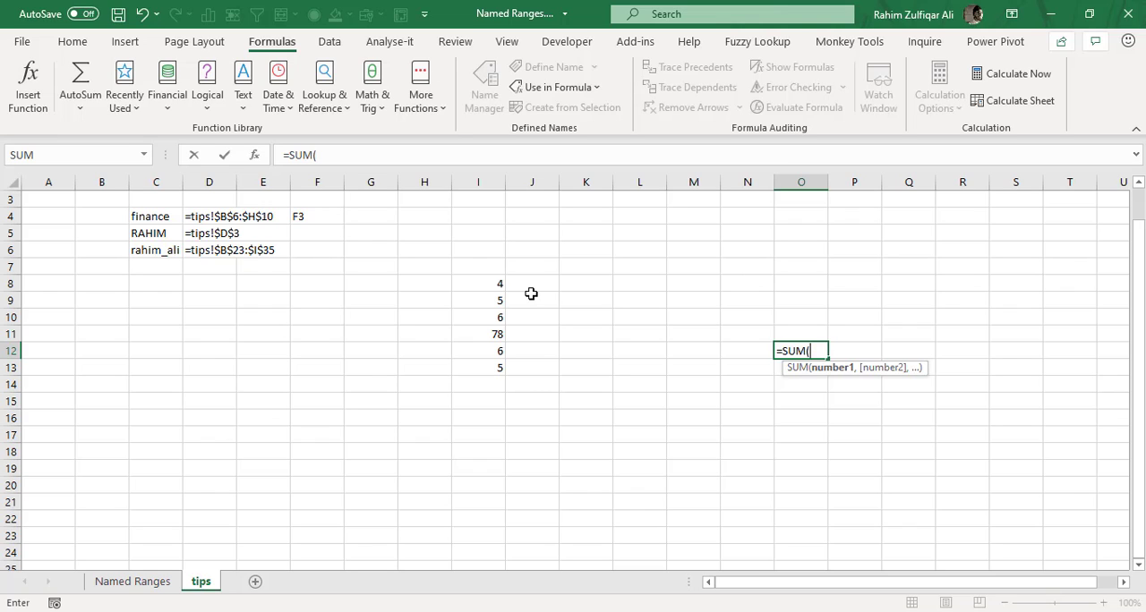
key(Left)
key(Left)
key(Left)
key(Left)
key(Left)
key(Left)
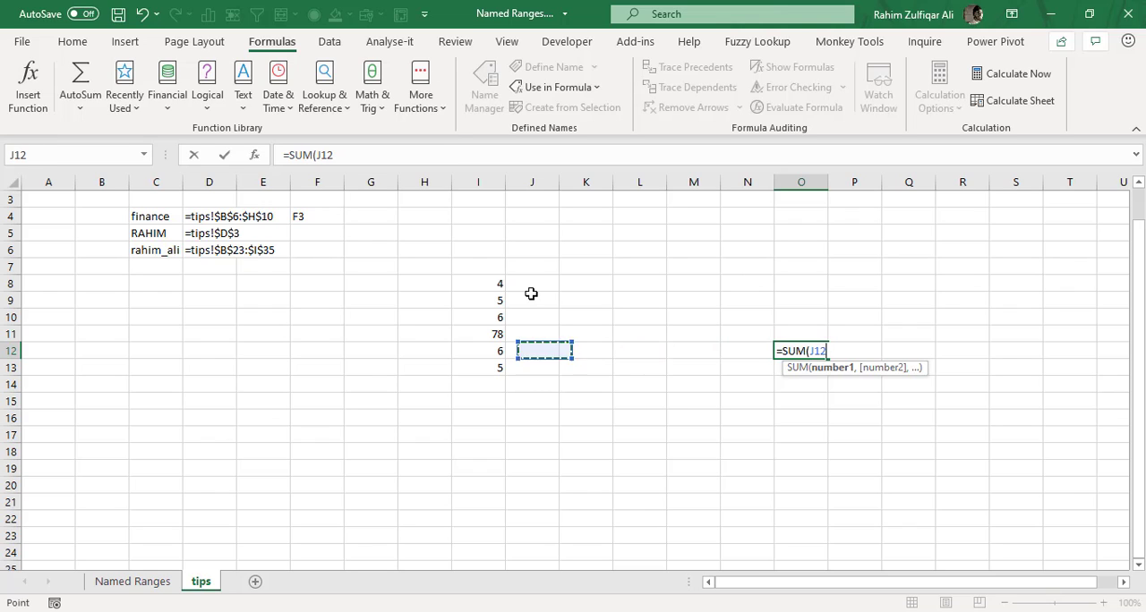
key(Up)
key(Up)
key(Up)
key(Up)
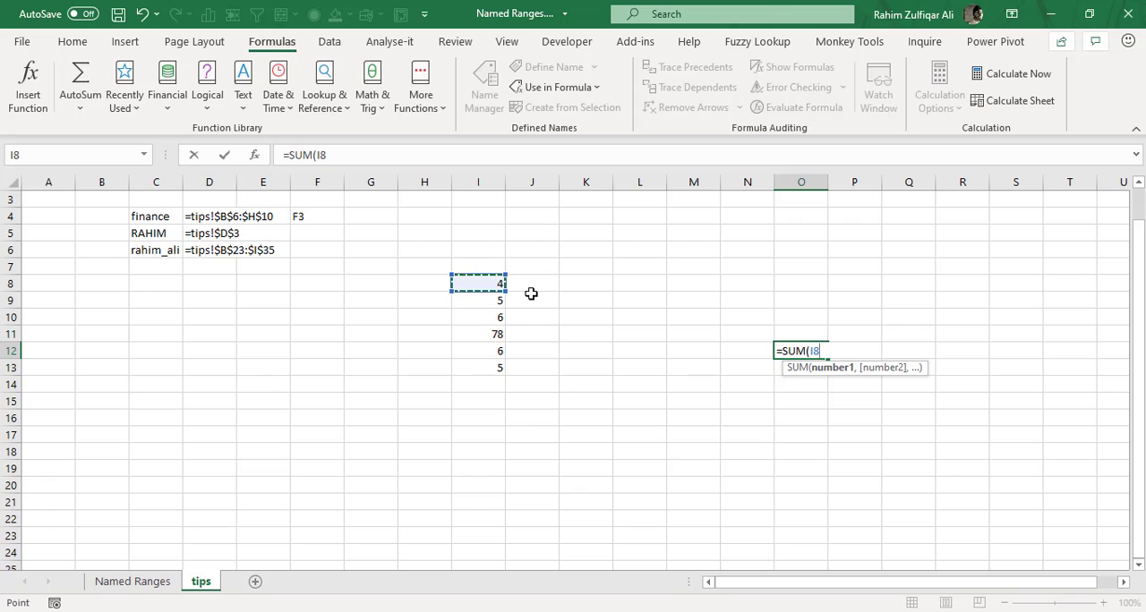
key(ctrl+shift+Down)
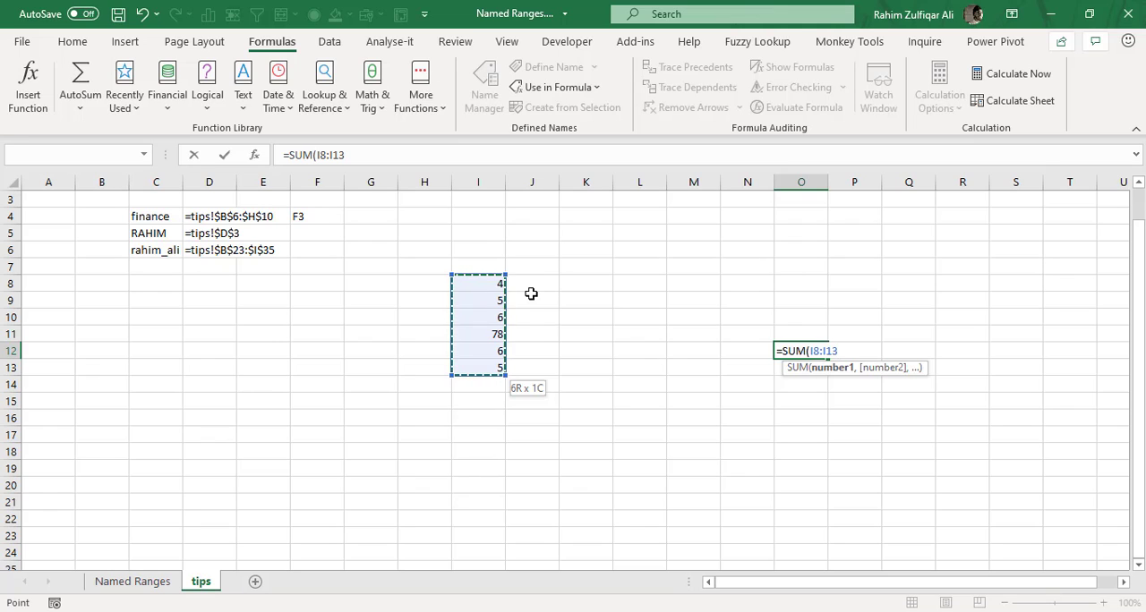
text())
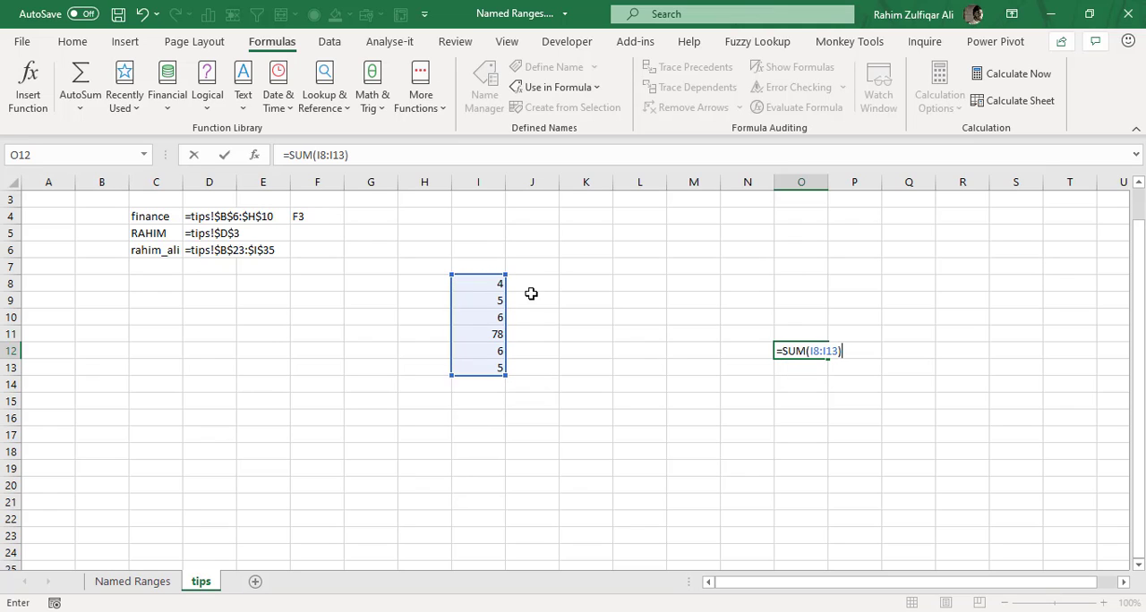
key(ctrl+Return)
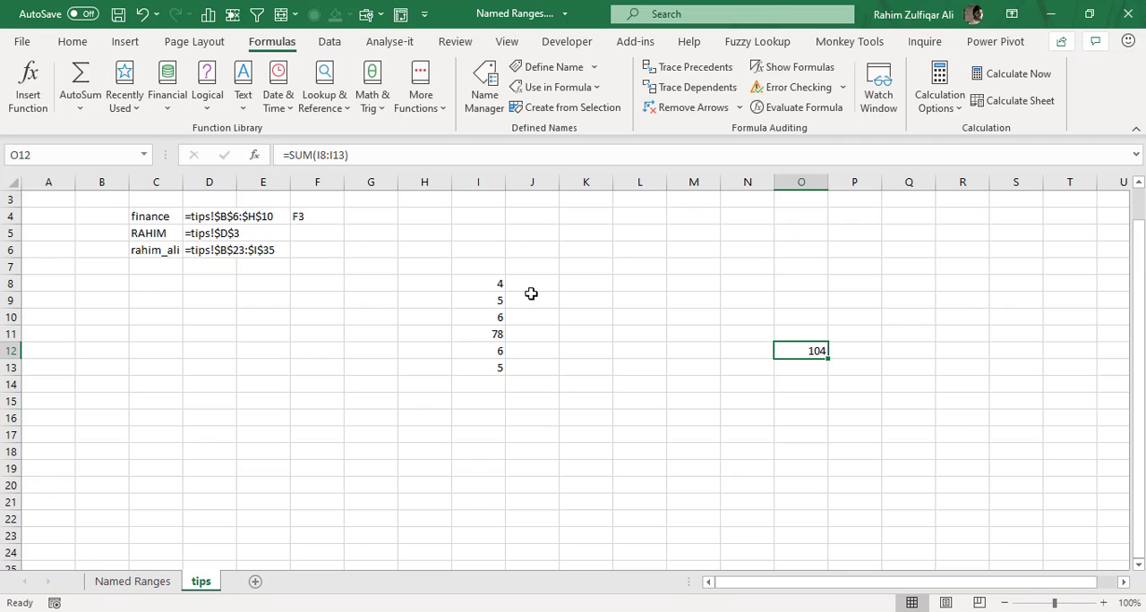
key(Delete)
Name the number cells I8:I13 BALANCES.
key(Left)
key(Left)
key(Left)
key(Left)
key(Left)
key(Left)
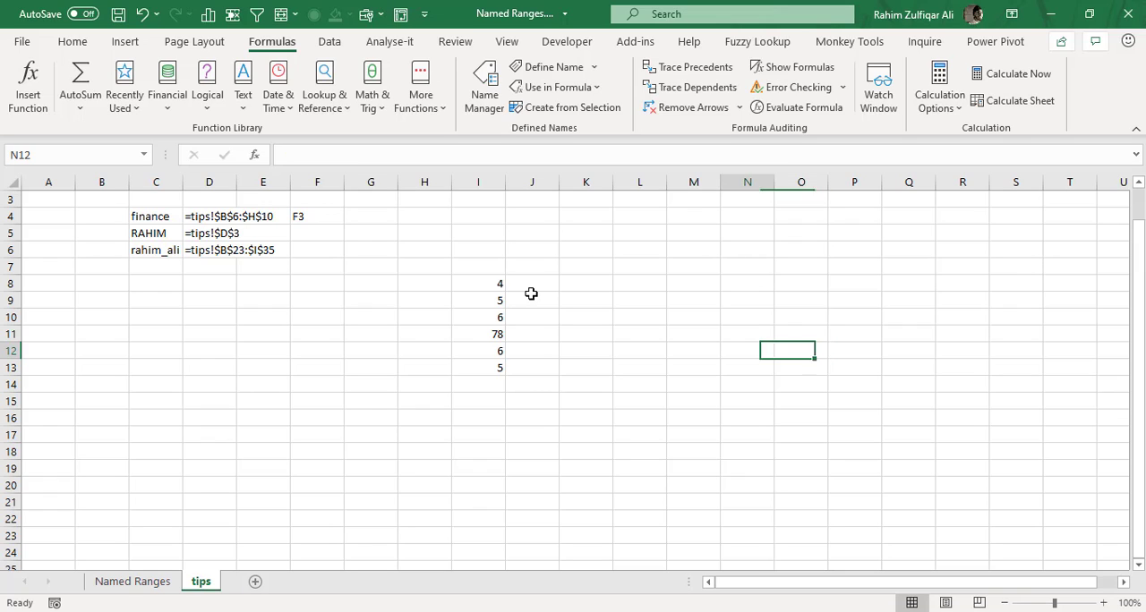
key(Up)
key(Up)
key(Up)
key(Up)
key(ctrl+shift+Down)
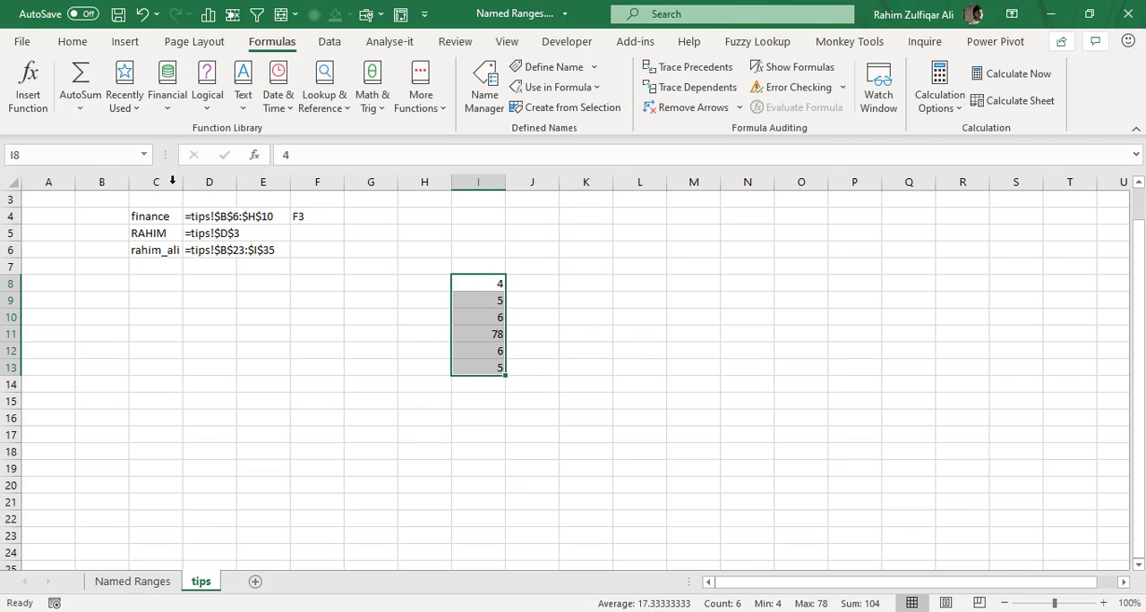
click(82, 155)
text(BALANCES)
key(Return)
Total the named range in cell L9 with =SUM(BALANCES).
click(758, 324)
click(626, 301)
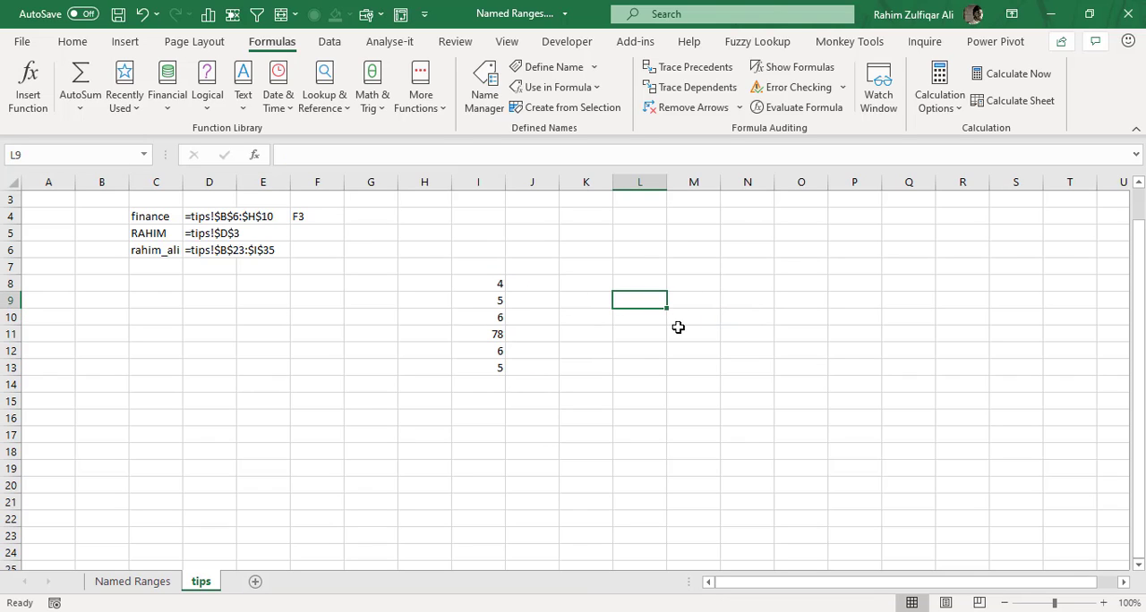
text(=SUM()
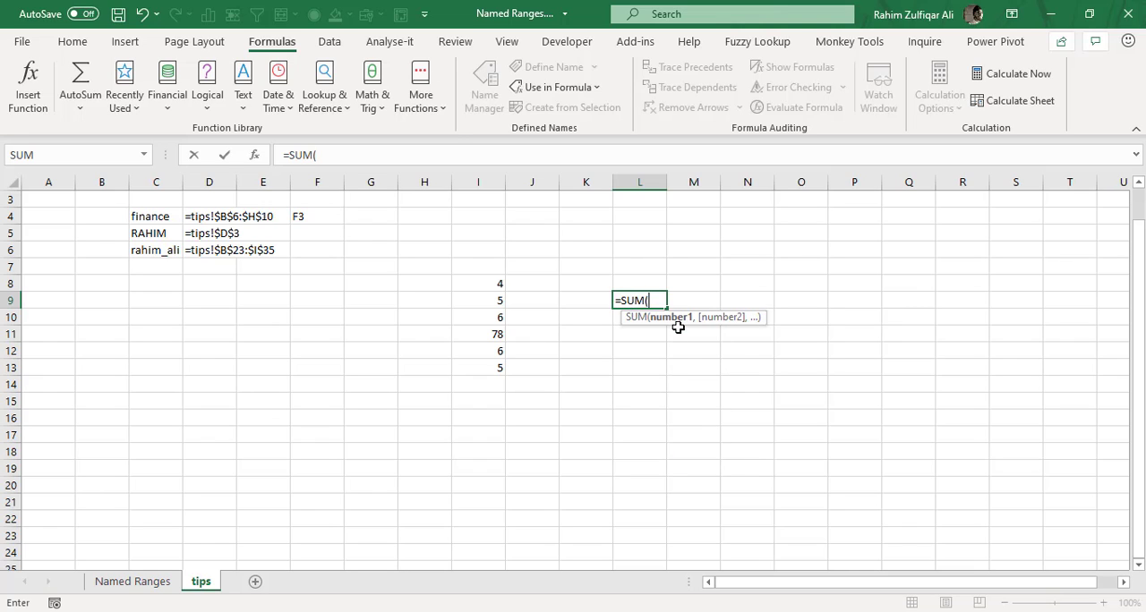
text(BA)
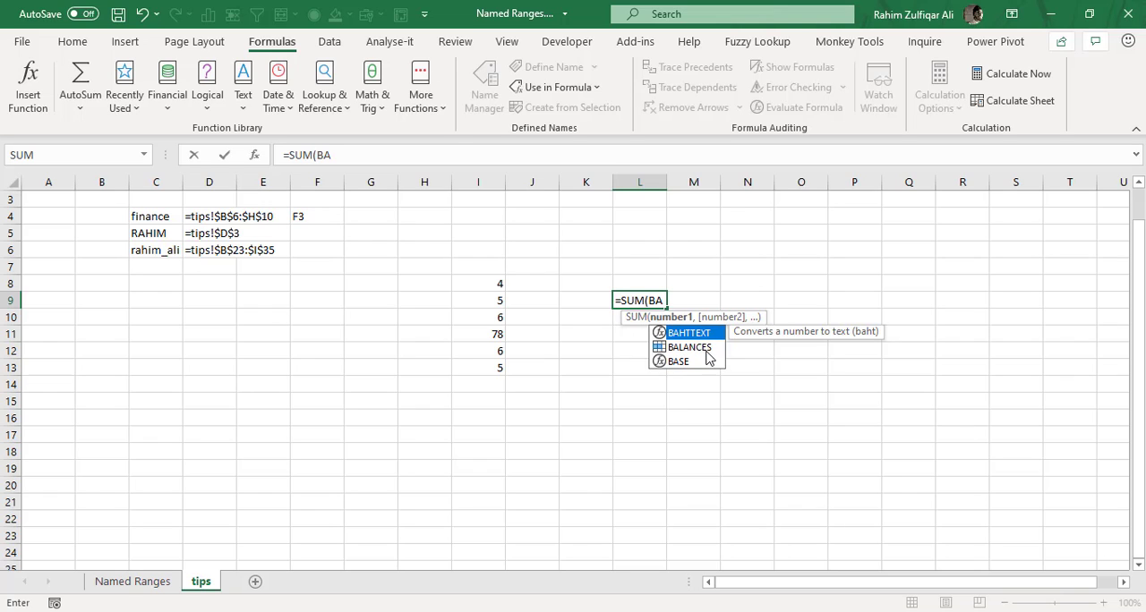
double_click(700, 350)
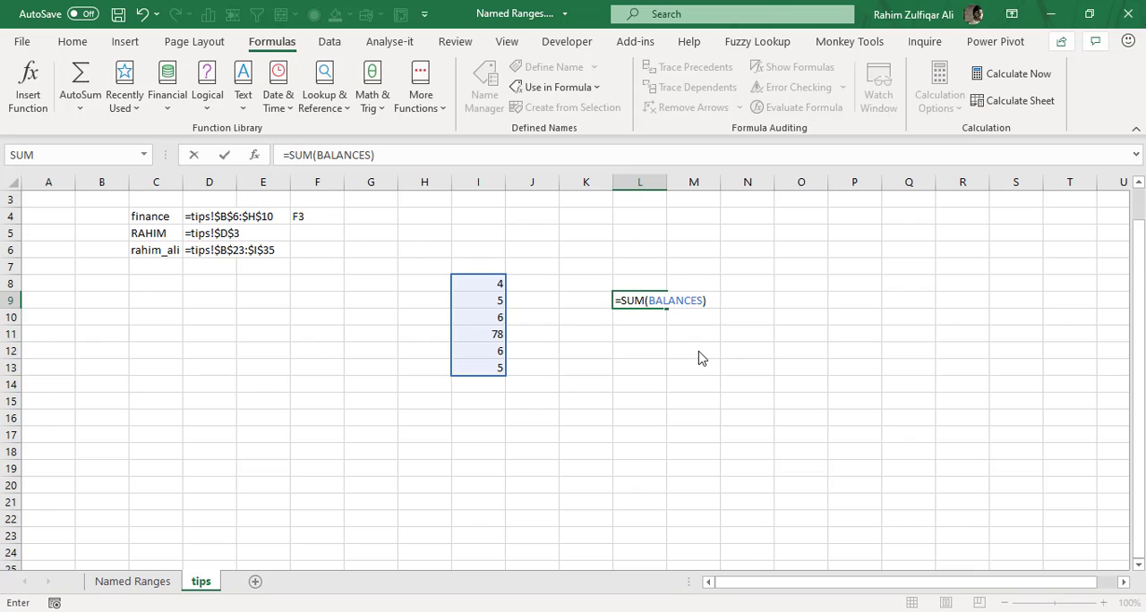
key(Return)
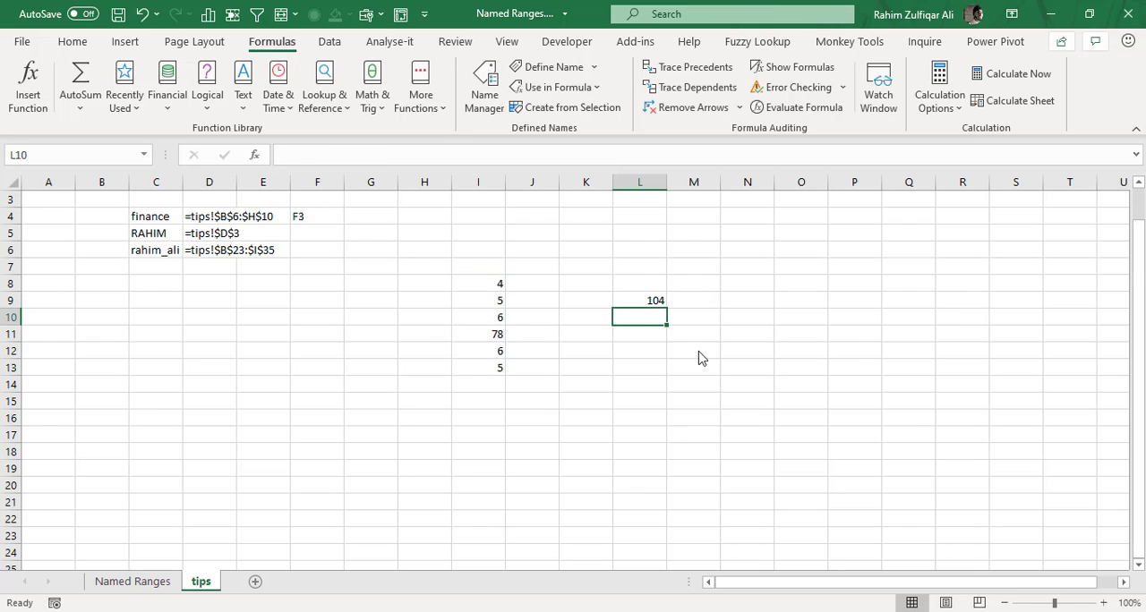
Enter =AVERAGE(BALANCES) in cell L10, picking the name from the Paste Name list, and inspect the formula's reference.
key(Up)
key(Down)
text(=AVERAGE()
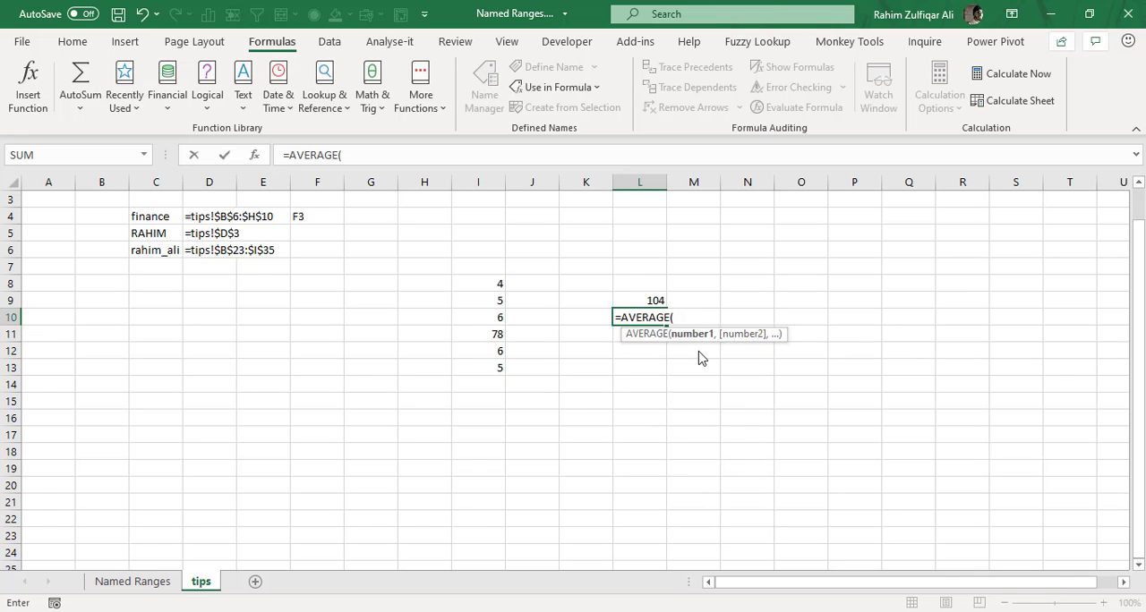
text(BALA)
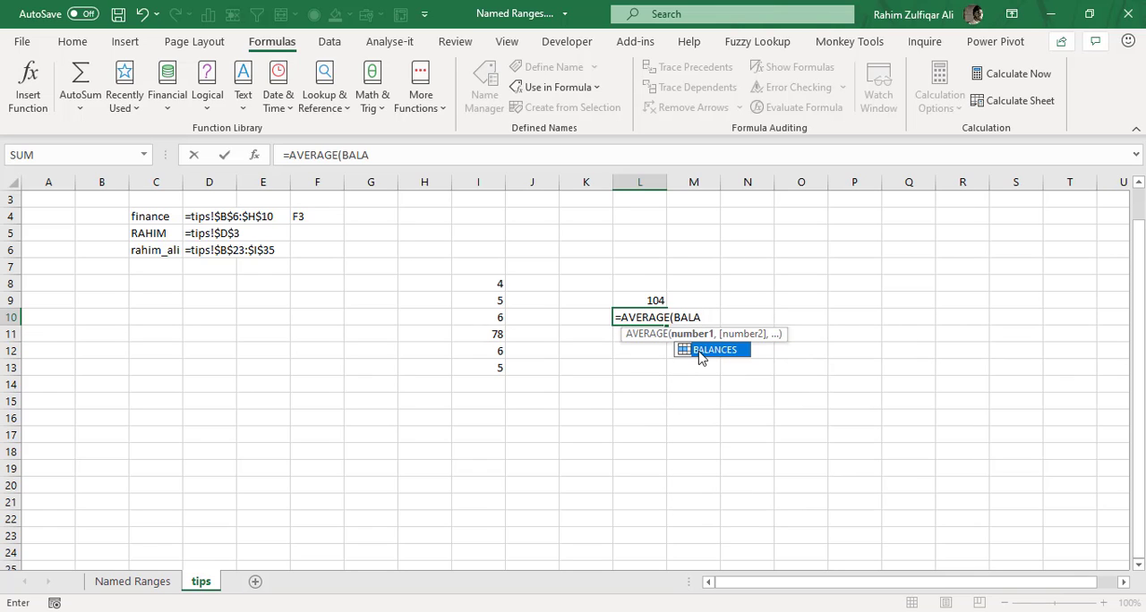
key(BackSpace)
key(BackSpace)
key(BackSpace)
key(BackSpace)
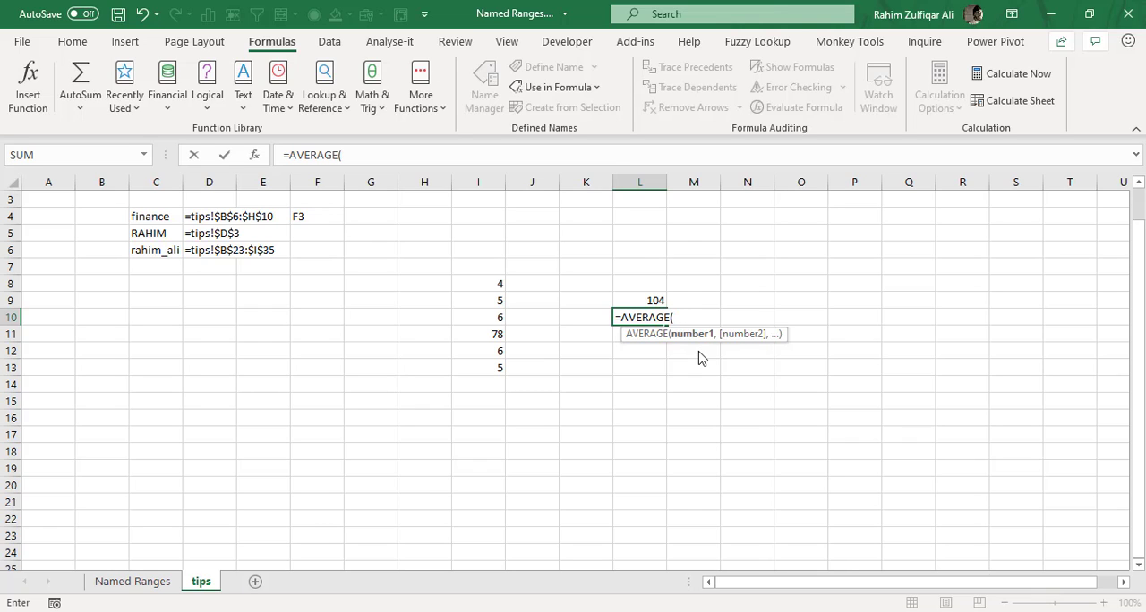
key(F3)
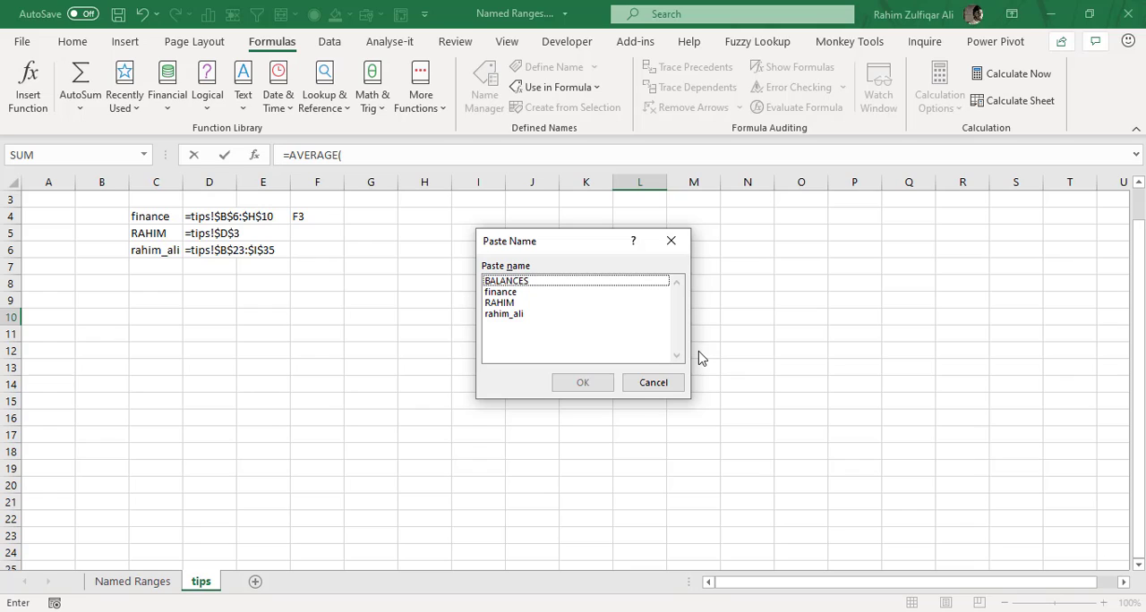
key(Down)
key(Down)
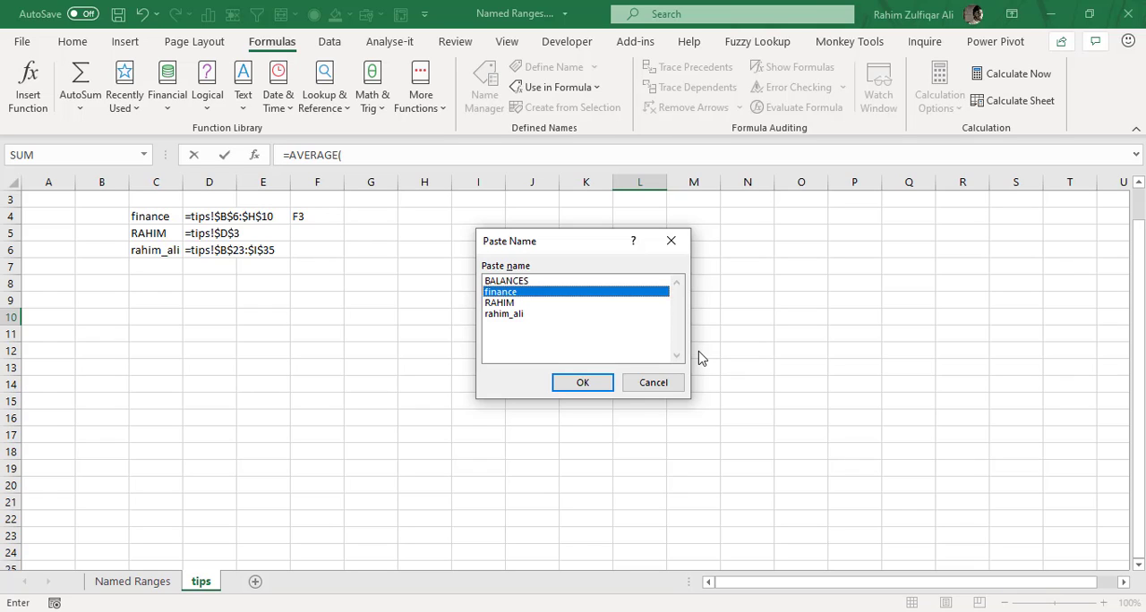
key(Up)
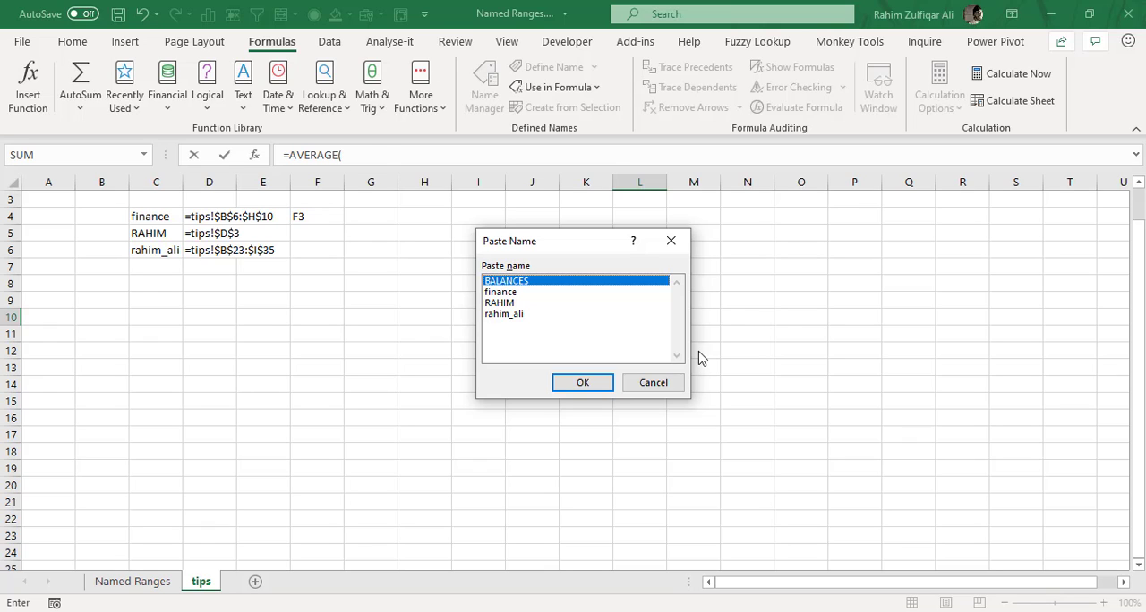
key(Return)
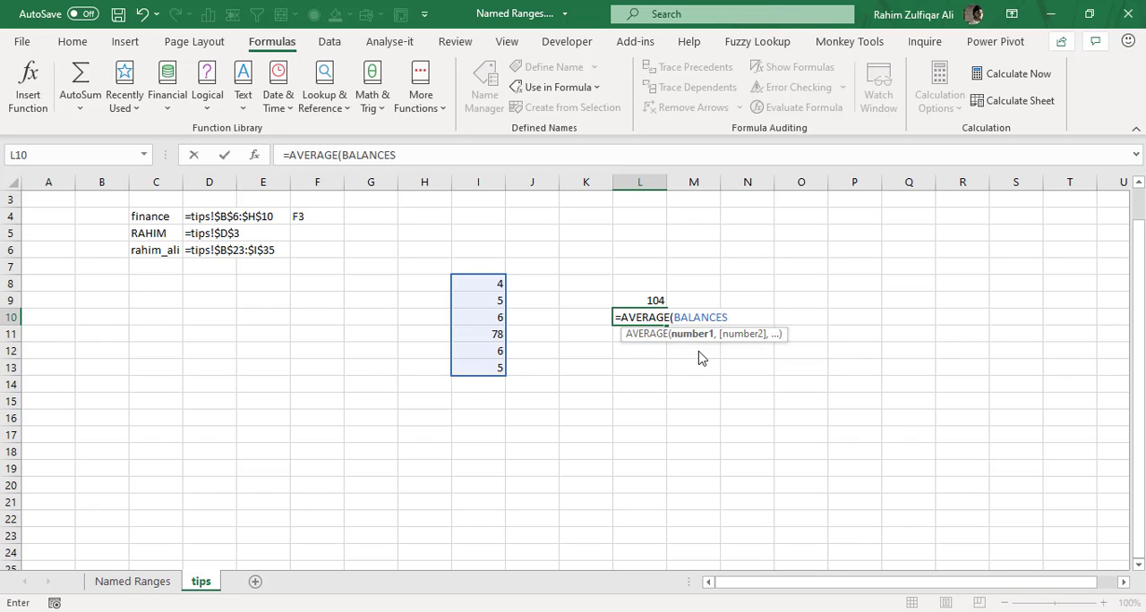
text())
key(Return)
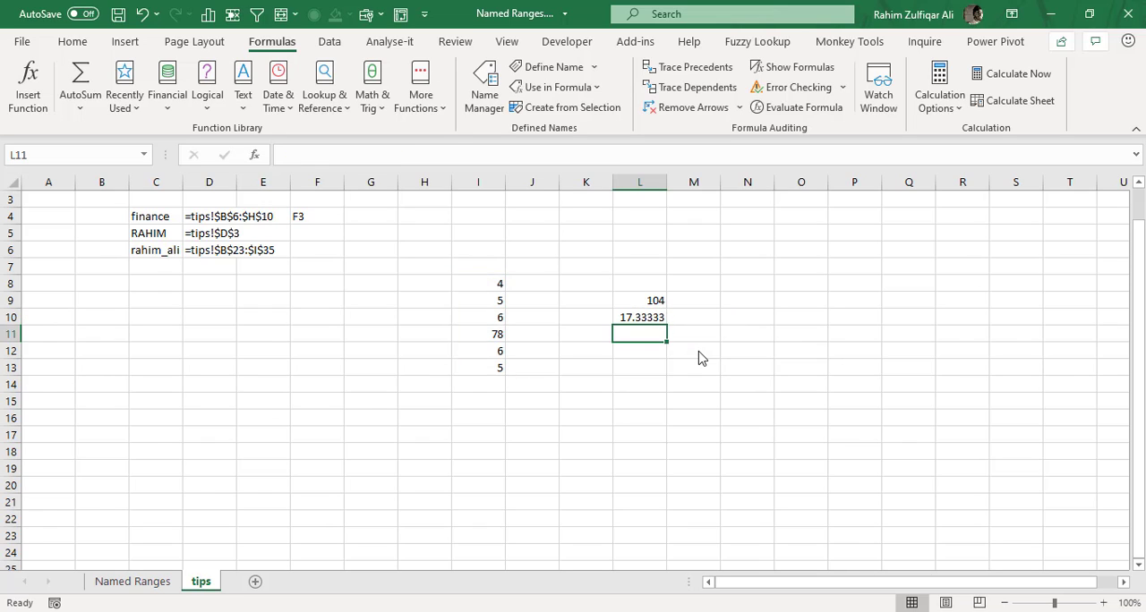
key(Up)
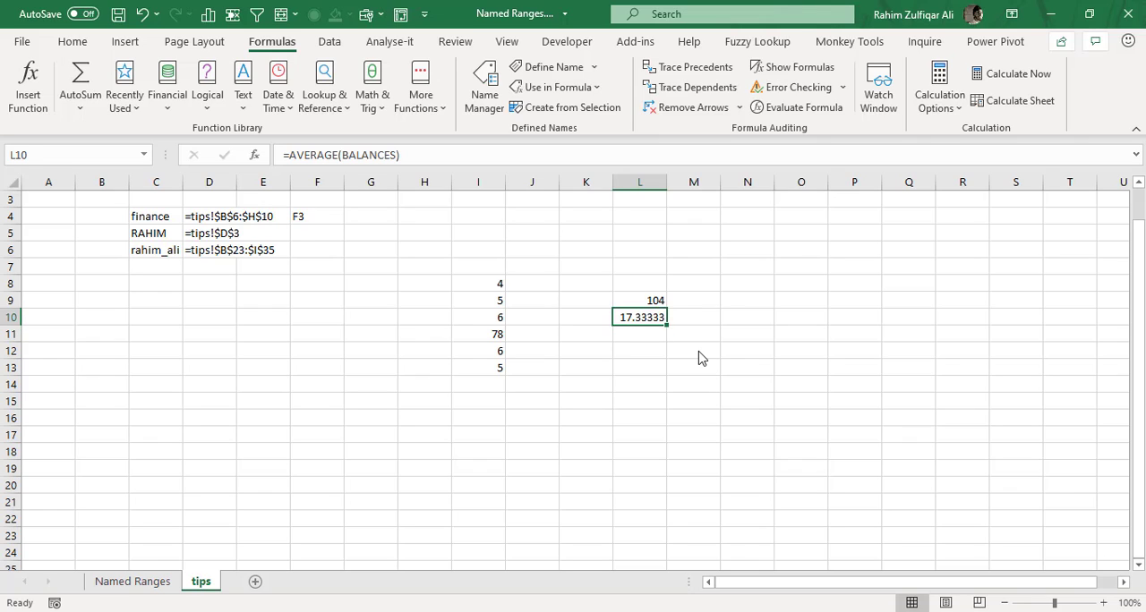
key(F2)
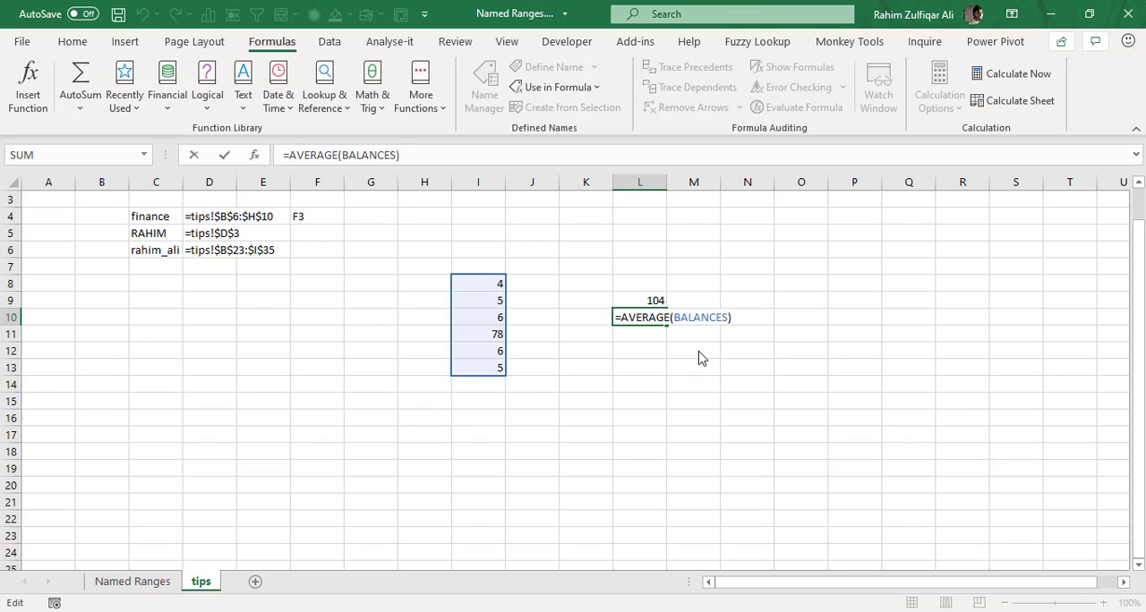
key(Escape)
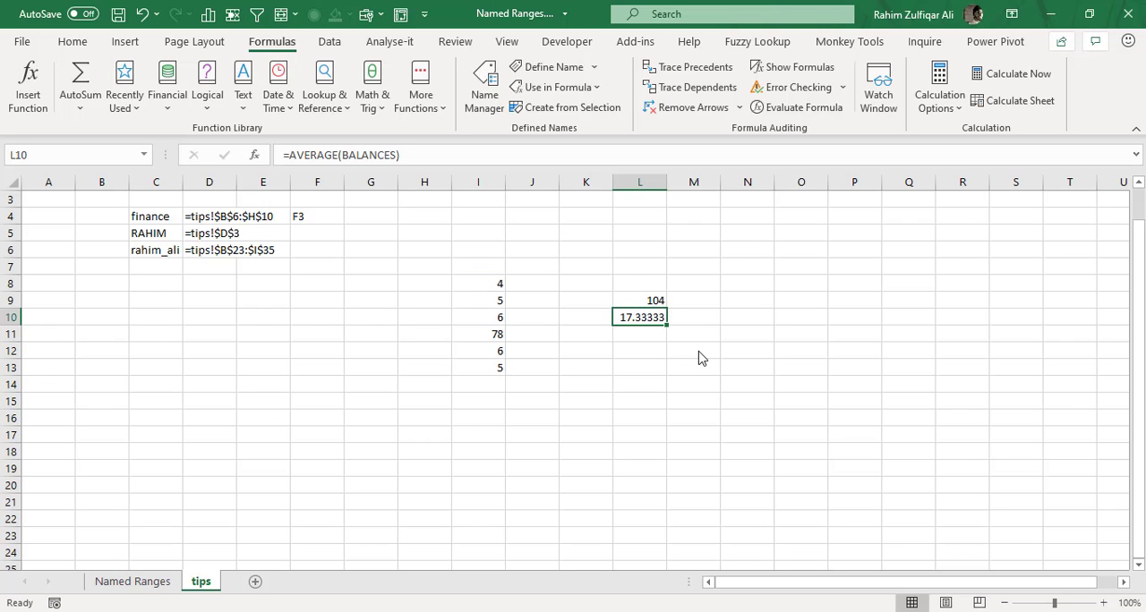
Switch to the Named Ranges sheet and look across the order table's column headers from Order ID.
key(ctrl+Page_Up)
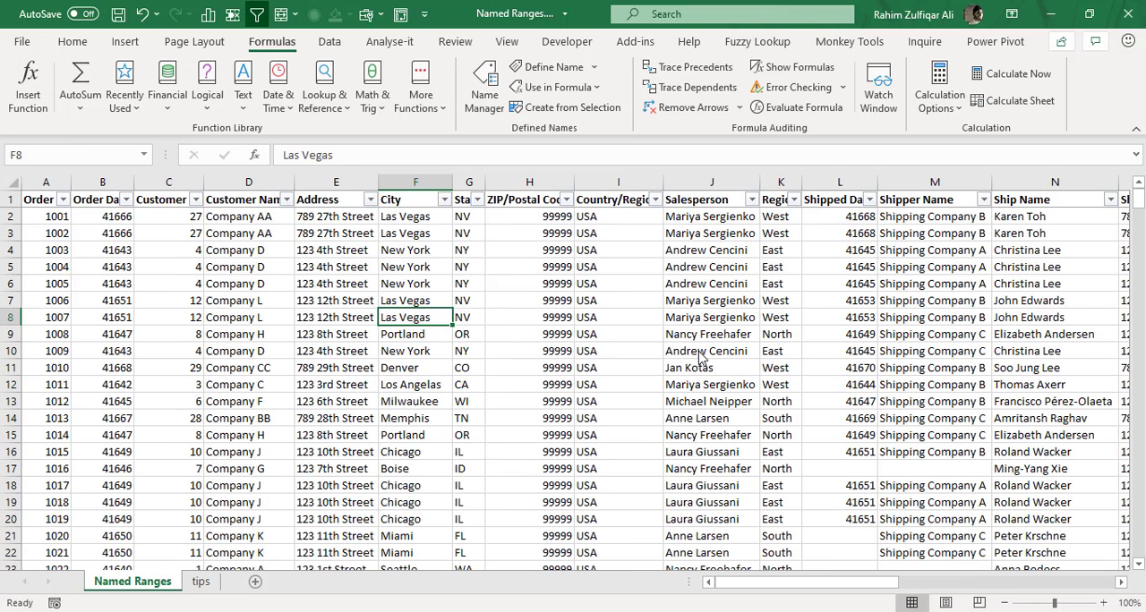
key(ctrl+Home)
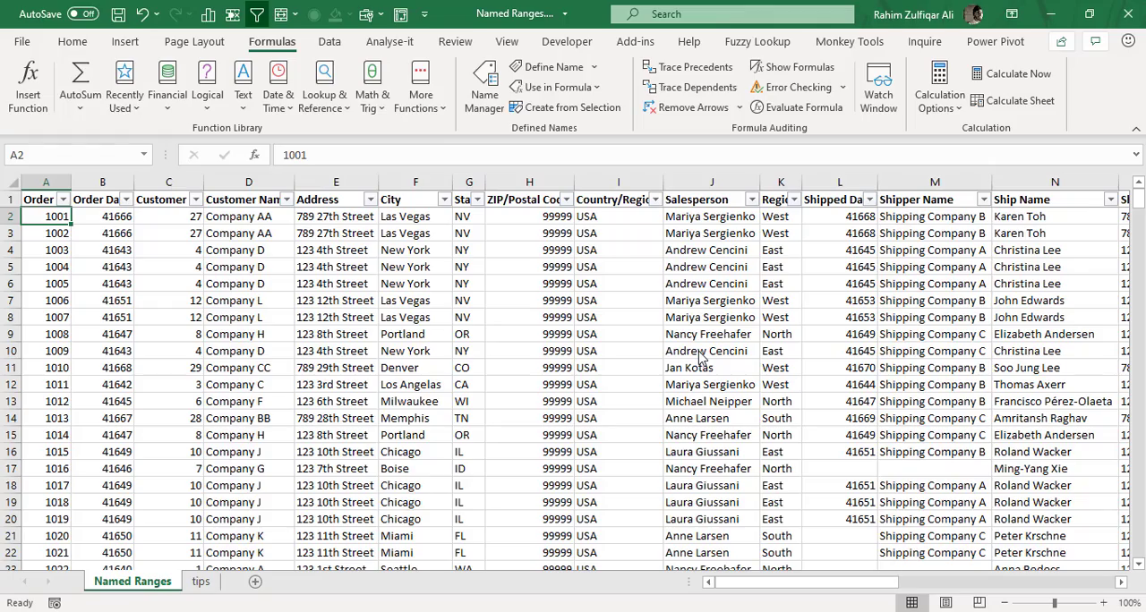
key(Up)
key(Right)
key(Right)
key(Right)
key(Right)
key(Right)
key(Right)
key(Right)
key(Right)
key(Right)
key(Right)
key(Right)
key(Right)
key(Right)
key(Right)
key(Right)
key(Right)
key(Right)
key(Right)
key(Right)
key(Right)
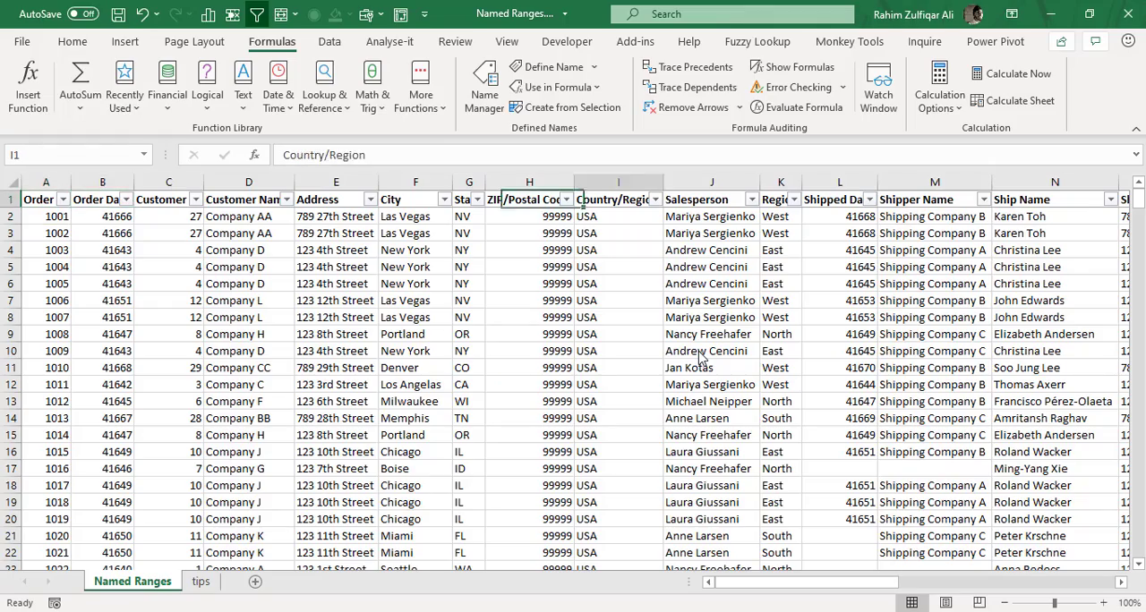
key(Left)
key(Left)
key(Left)
key(Left)
key(Left)
key(Left)
key(Left)
key(Left)
key(Left)
key(Left)
key(Left)
key(Left)
key(Left)
key(Left)
key(Left)
key(Left)
key(Left)
key(Left)
key(Left)
key(Left)
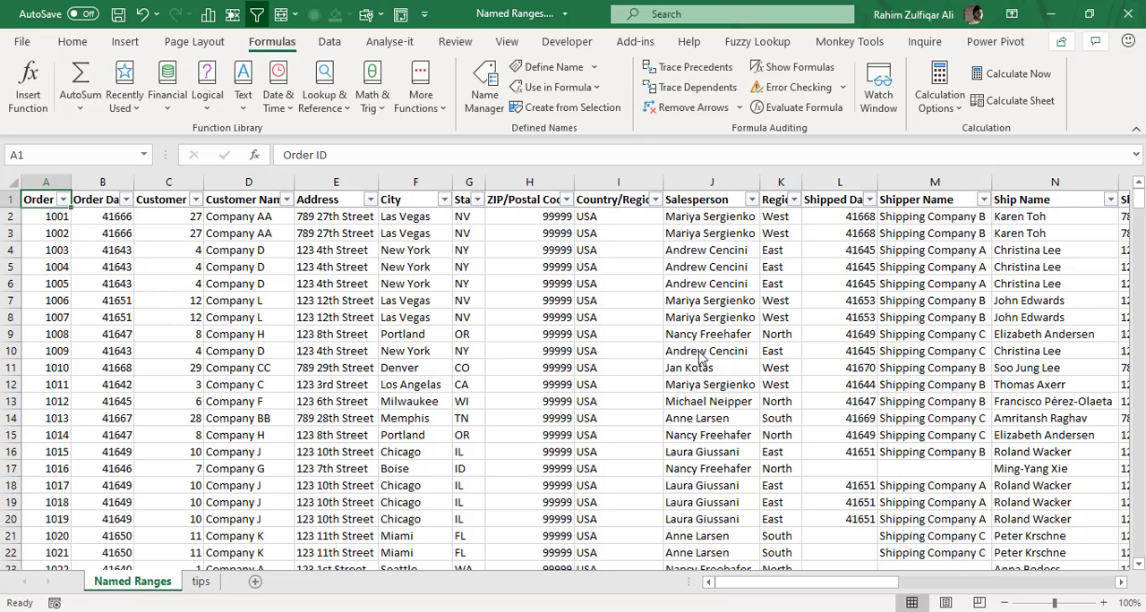
Select the Order ID column from its header in A1 down to row 370.
key(ctrl+shift+Down)
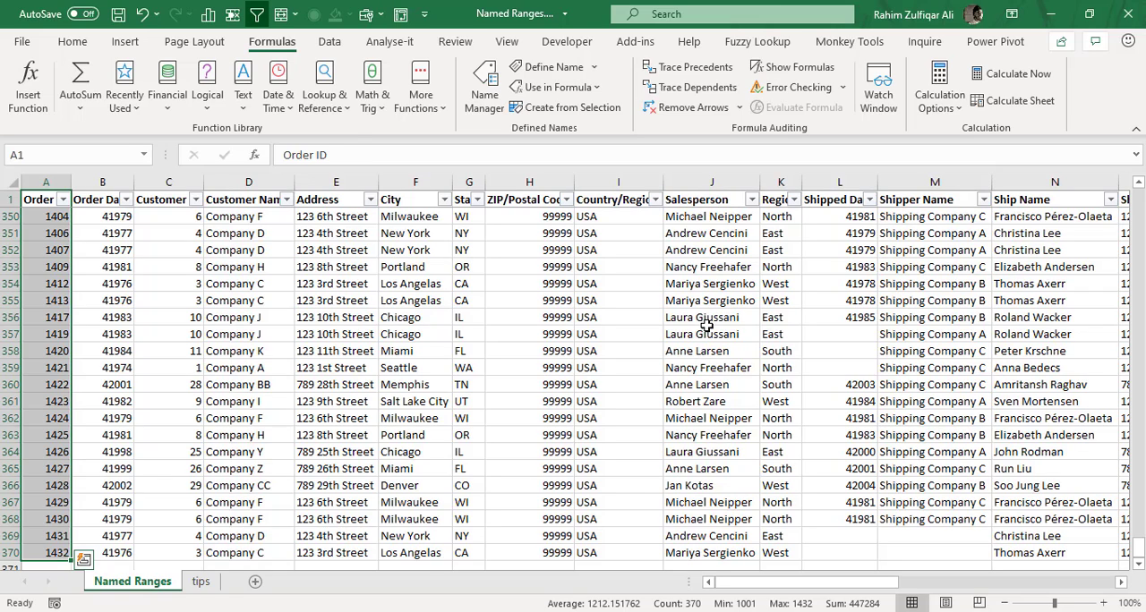
click(42, 157)
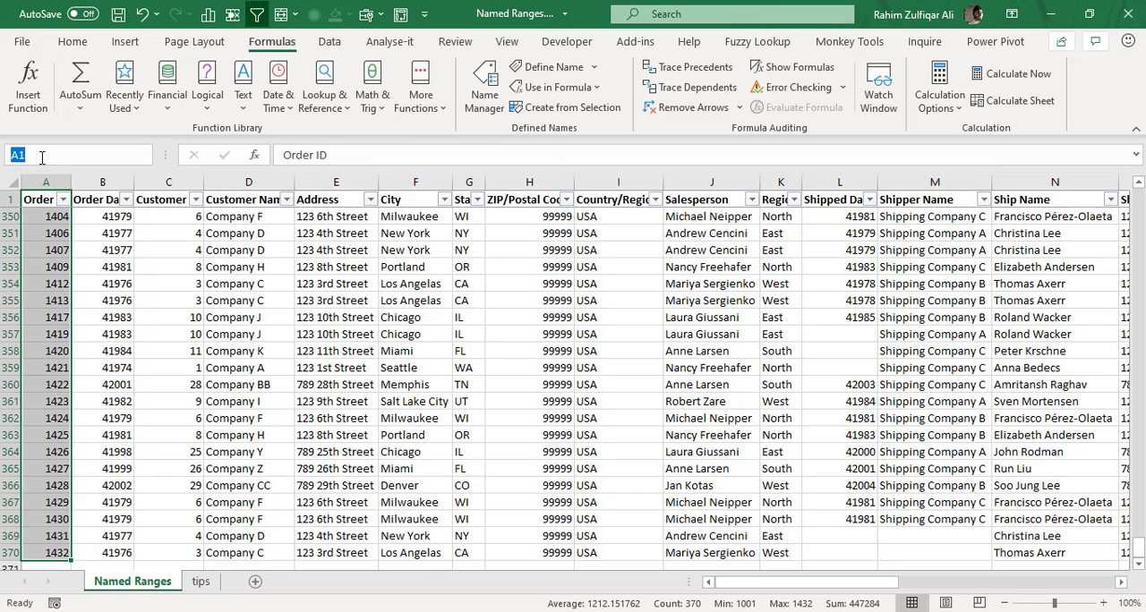
key(Escape)
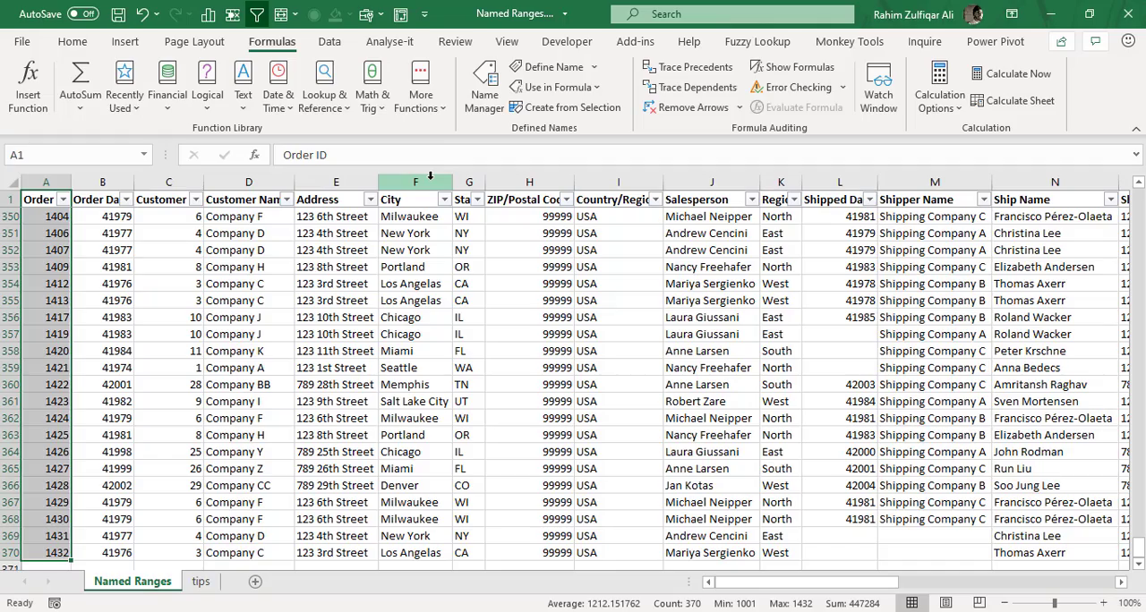
Select the Order Date column from its header down to row 370, check the Name Manager list and close it.
key(Right)
key(ctrl+shift+Down)
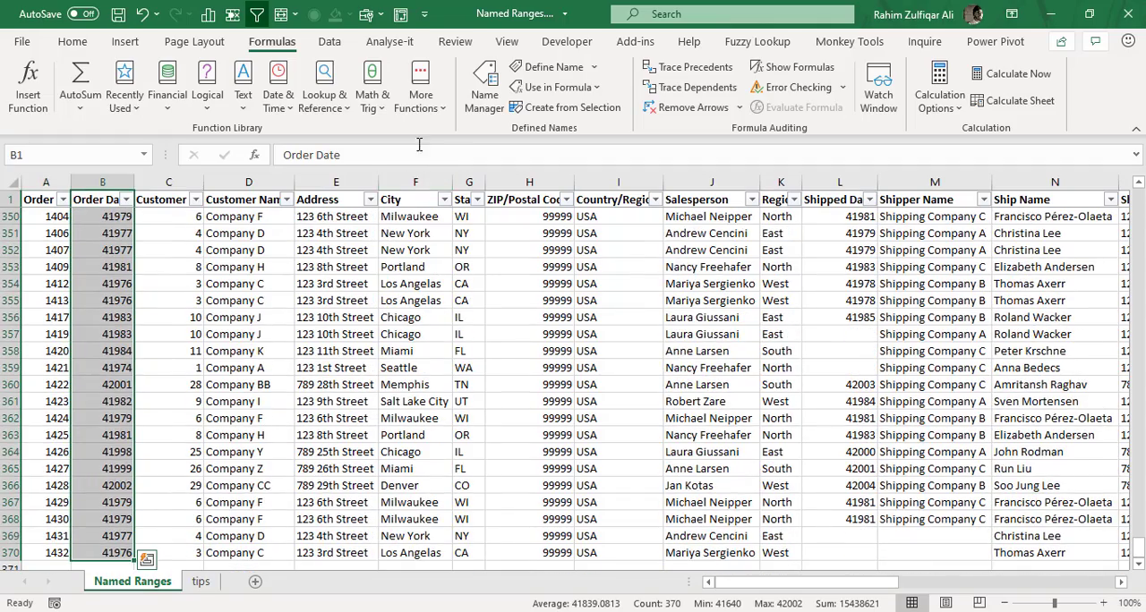
click(485, 87)
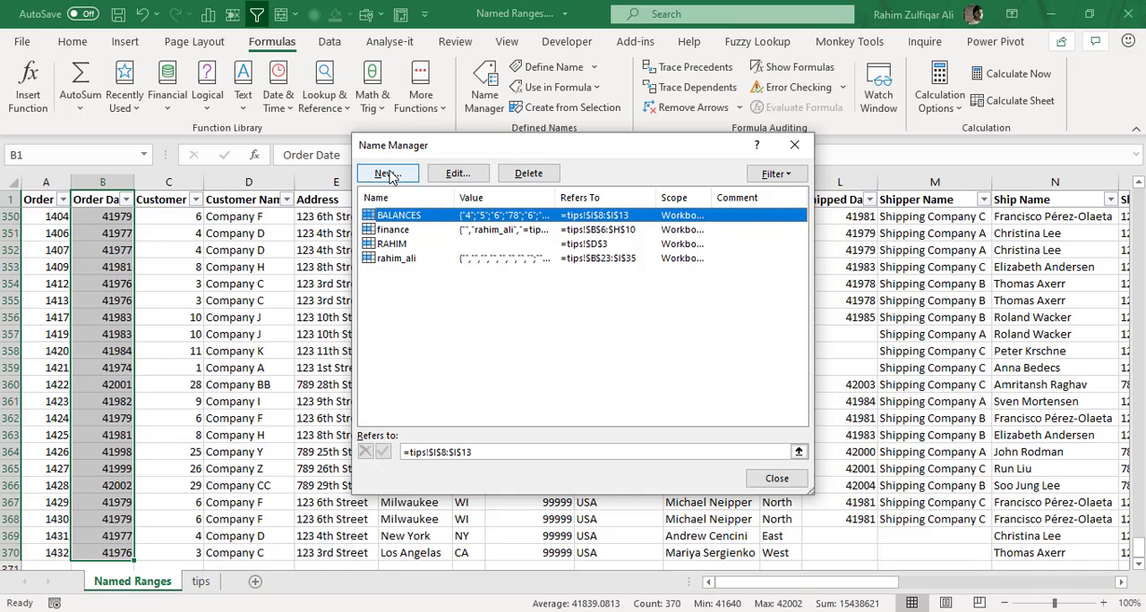
key(Escape)
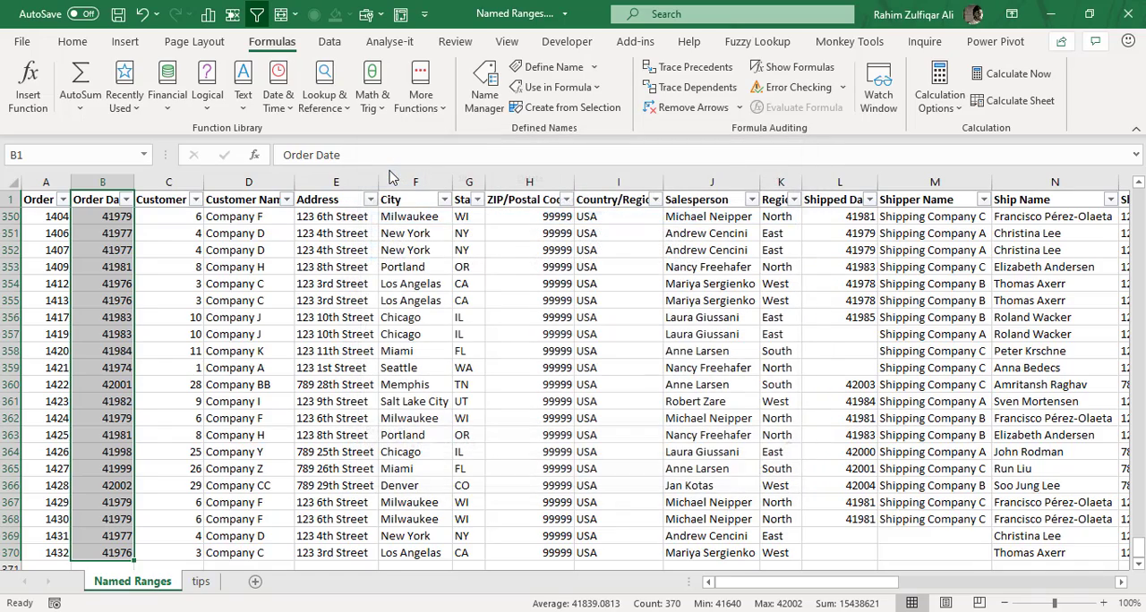
Select the Customer ID column from its header to the last row, and step past Customer Name to the Address header.
key(Right)
key(Down)
key(Up)
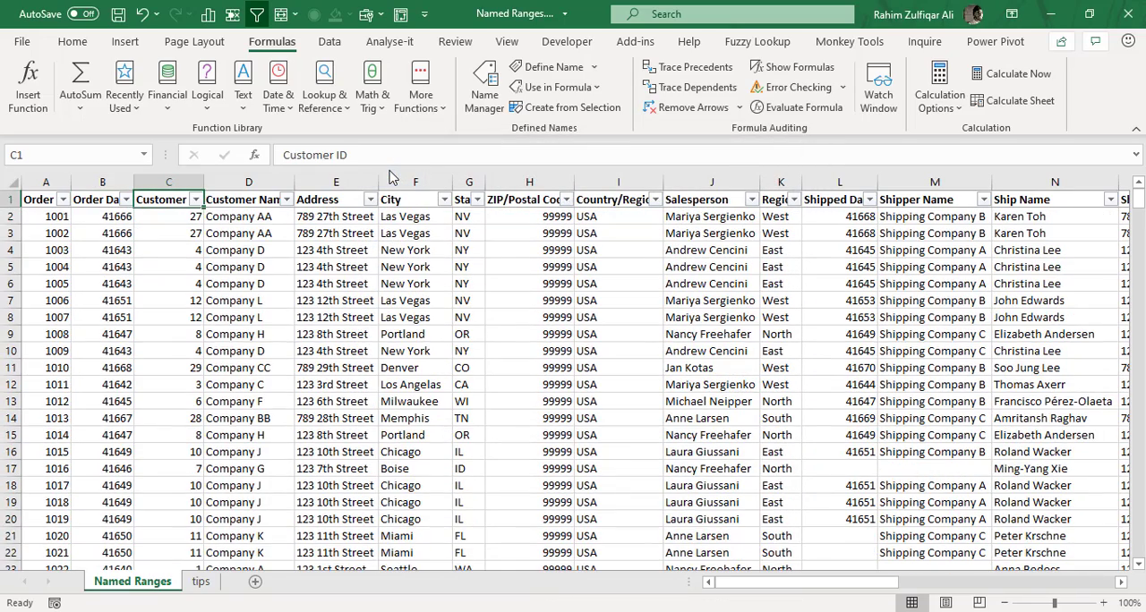
key(ctrl+shift+Down)
key(Right)
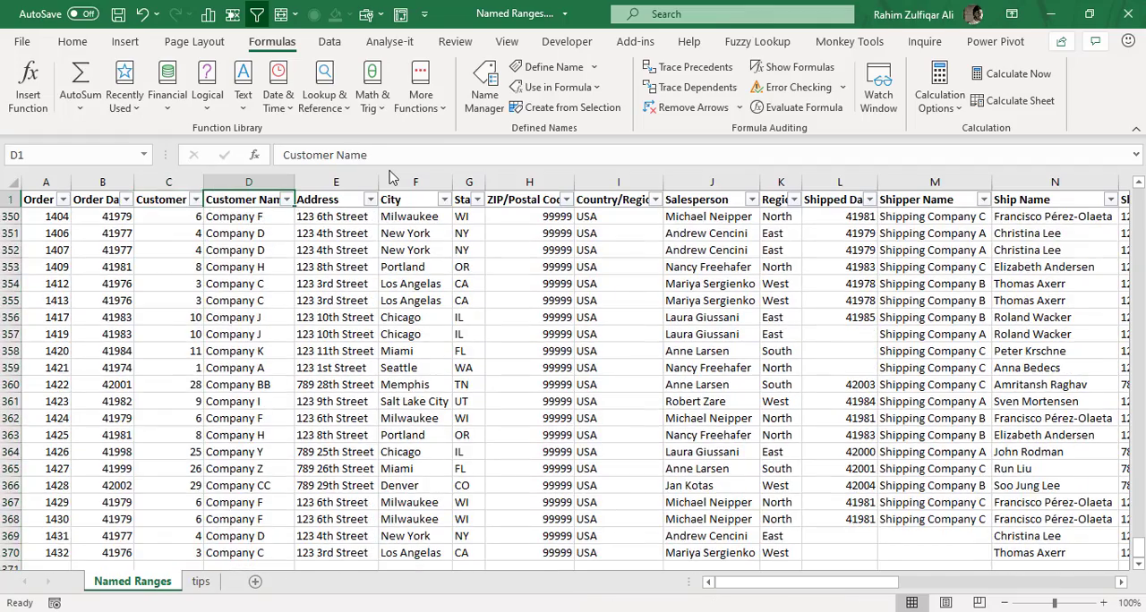
key(Down)
key(Right)
key(Up)
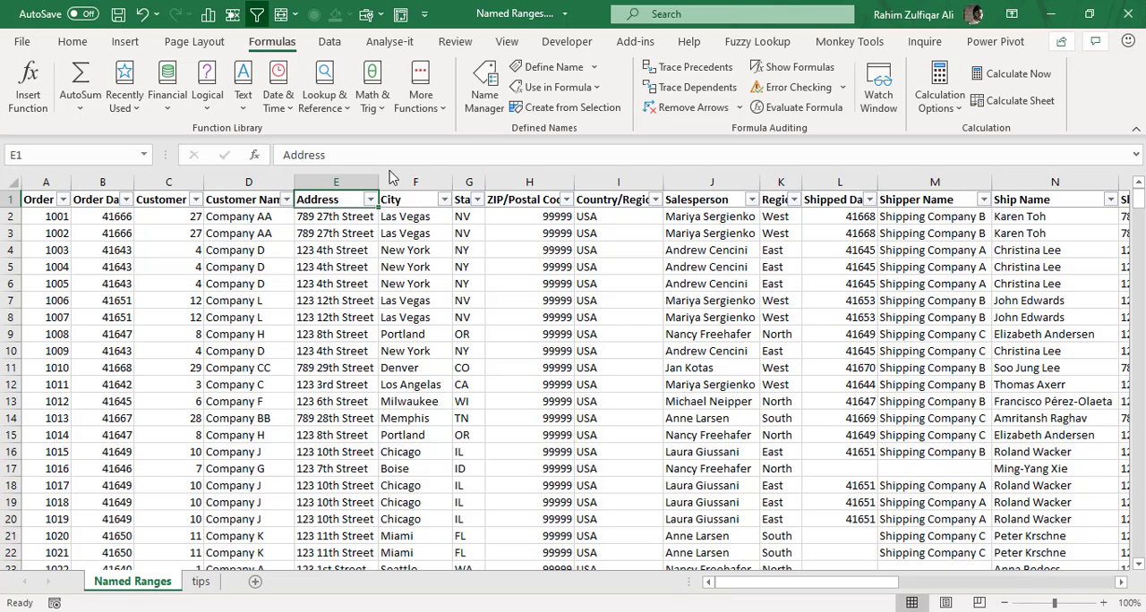
Look across the remaining column headers past Payment Type and return to the Order ID header in A1.
key(Right)
key(Right)
key(Right)
key(Right)
key(Right)
key(Right)
key(Right)
key(Right)
key(Right)
key(Right)
key(Right)
key(Right)
key(Right)
key(Right)
key(Right)
key(Right)
key(Left)
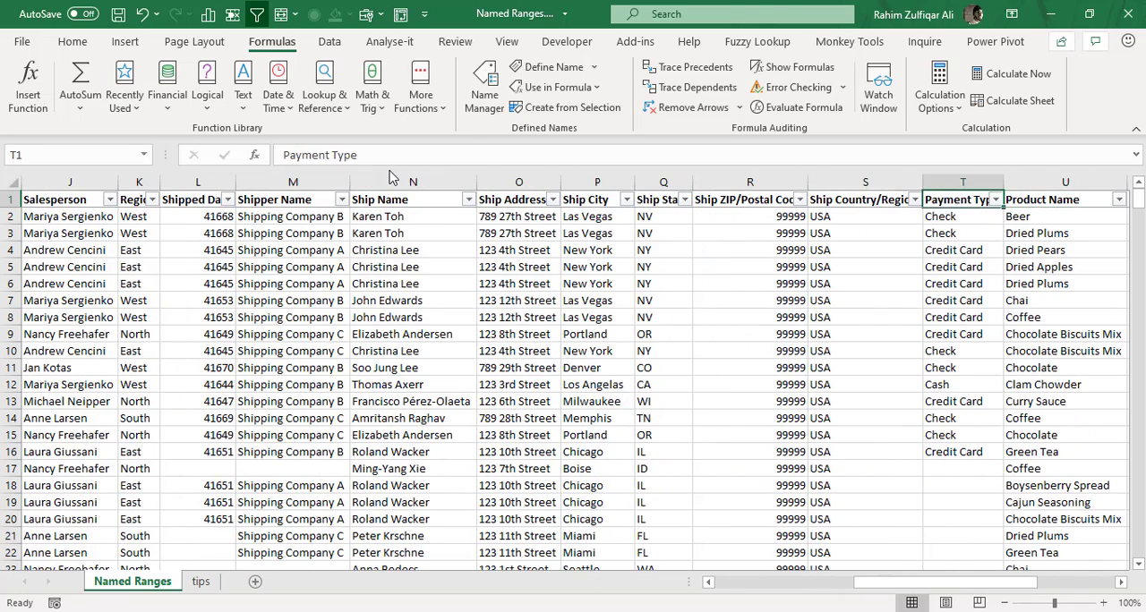
key(Left)
key(Left)
key(Left)
key(Left)
key(Left)
key(Left)
key(Left)
key(Left)
key(Left)
key(Left)
key(Left)
key(Left)
key(Left)
key(Left)
key(Left)
key(Left)
key(Left)
key(Left)
key(Left)
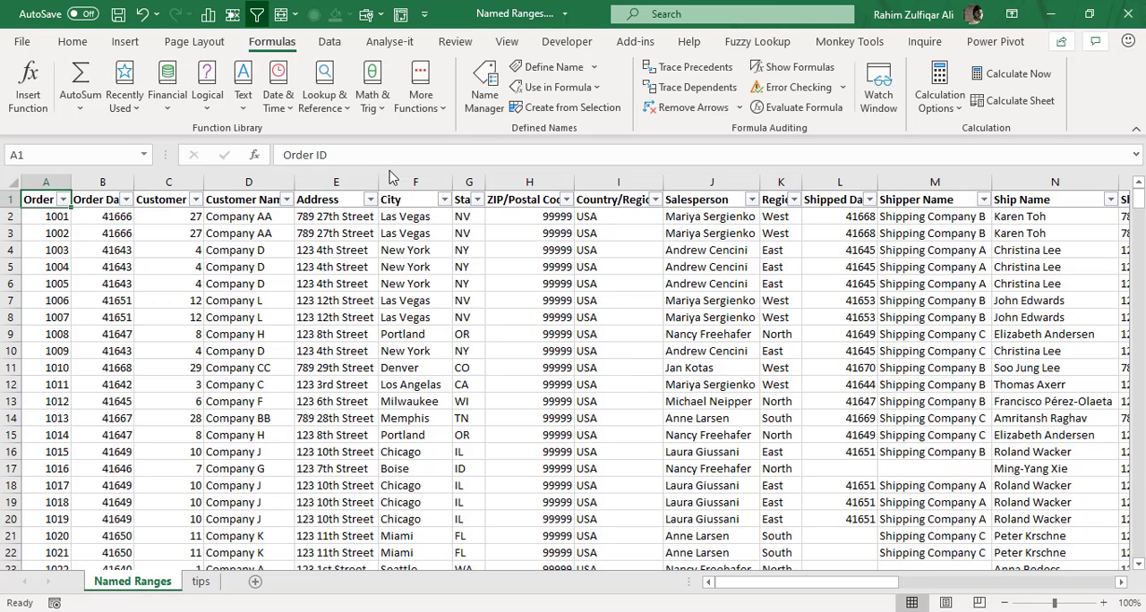
Select the whole order table from A1 to Z370 and create names for its columns from the top row values.
key(ctrl+shift+End)
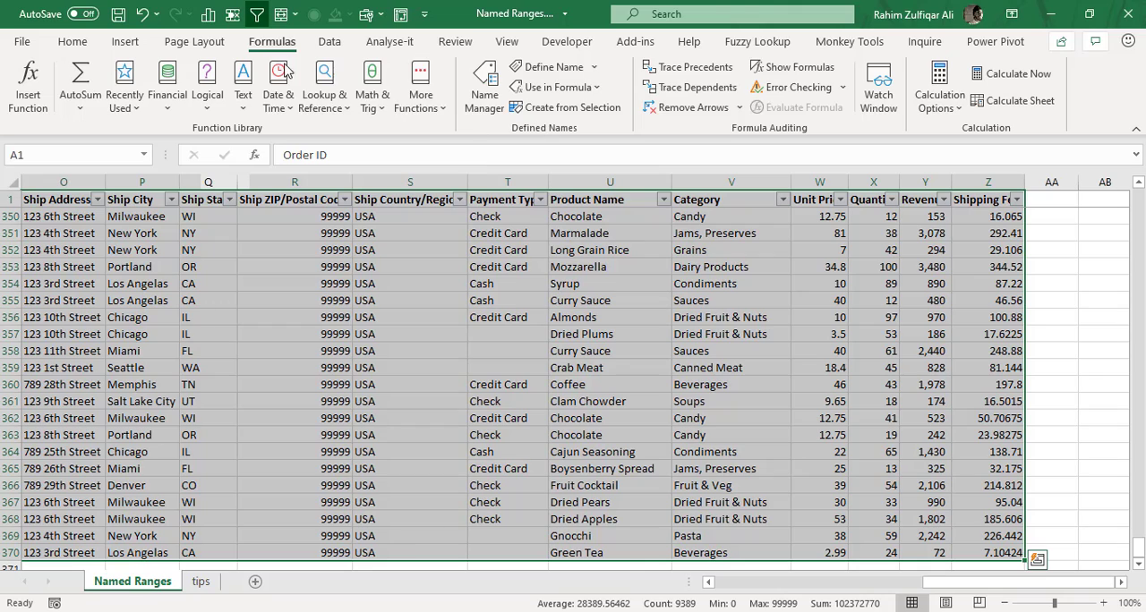
click(564, 109)
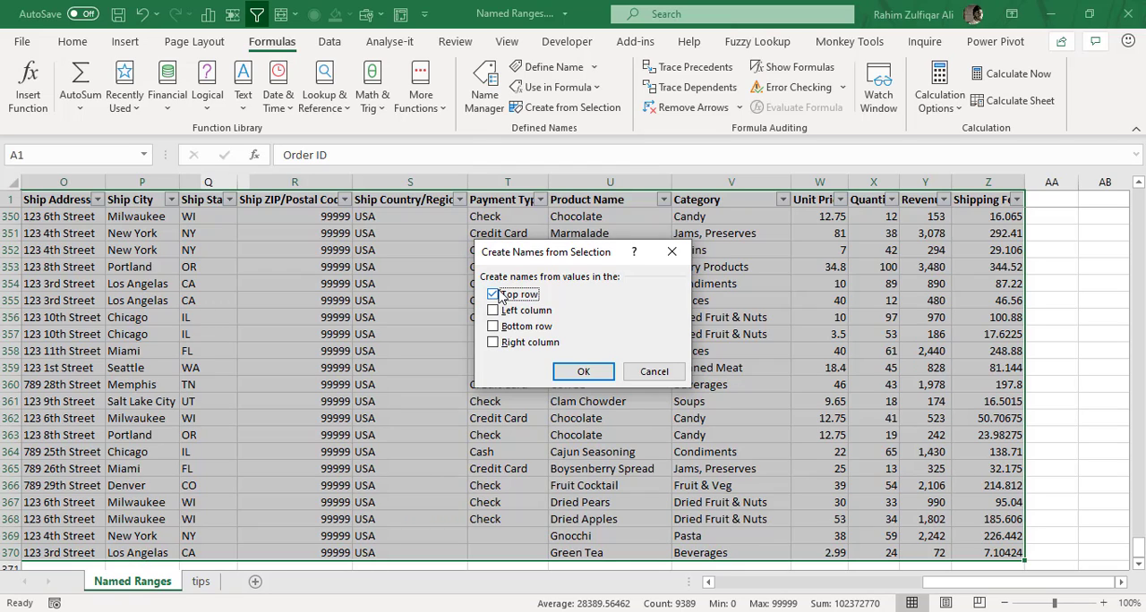
click(583, 373)
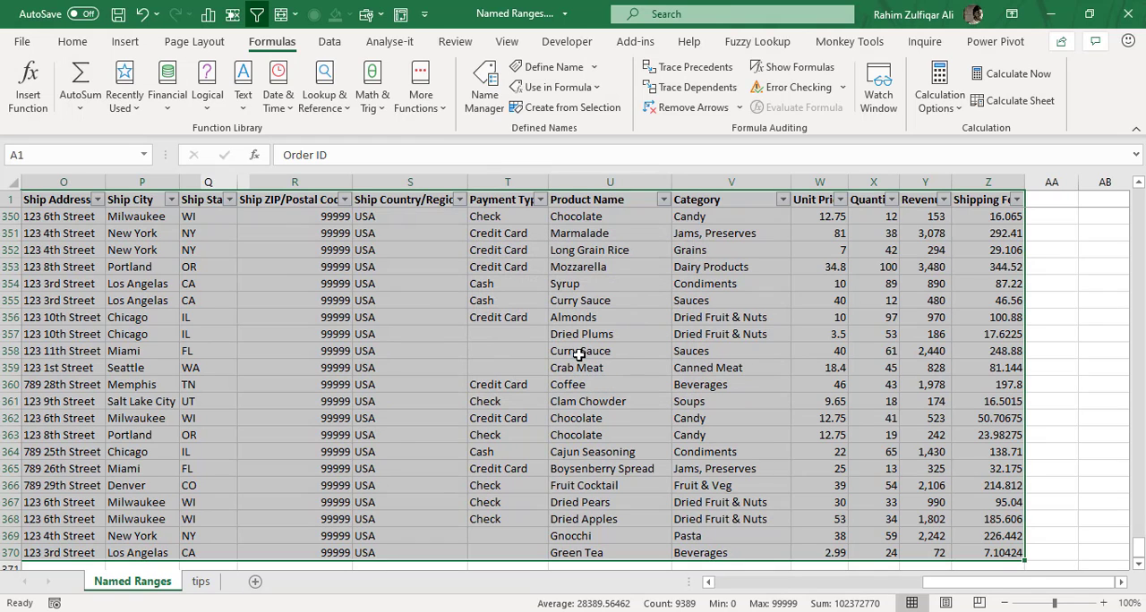
Review the column names in the Name Manager through to the end of the list, and close it.
click(495, 115)
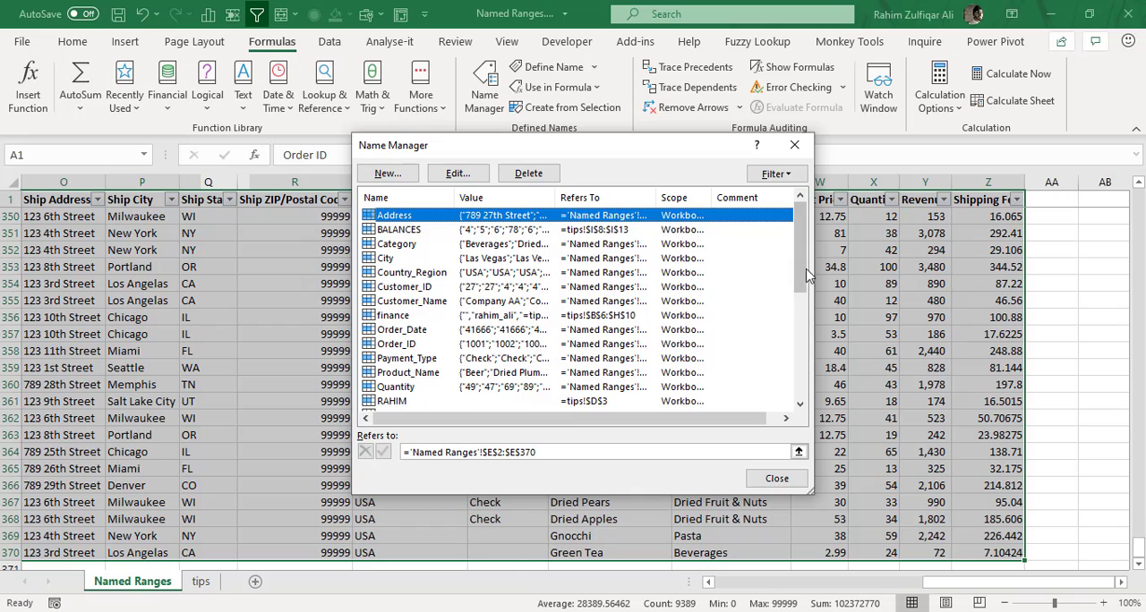
drag(806, 276, 786, 391)
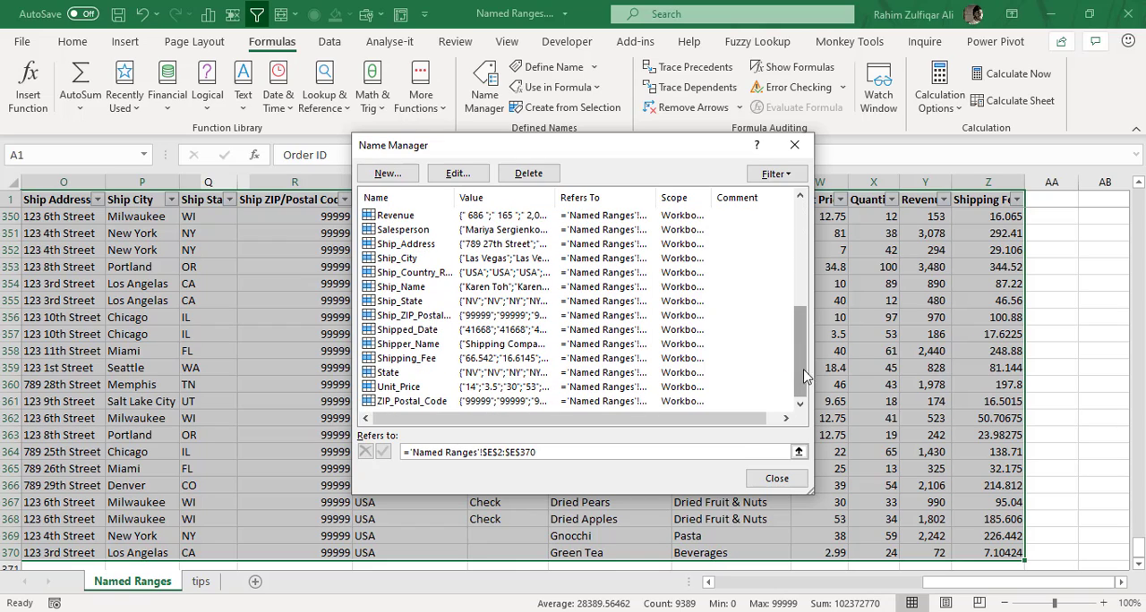
click(788, 157)
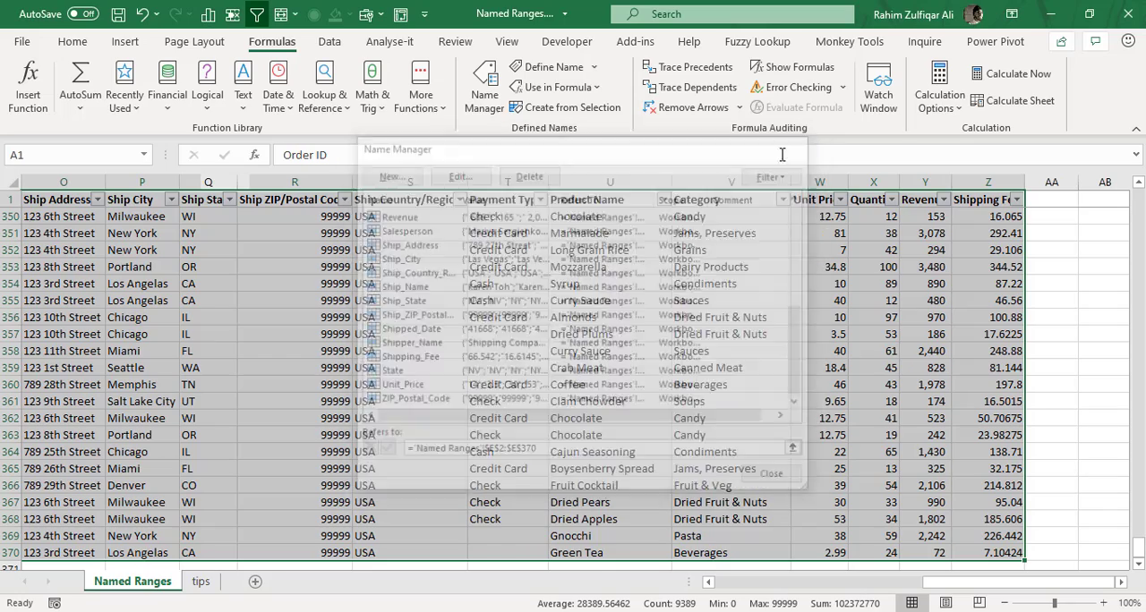
click(773, 297)
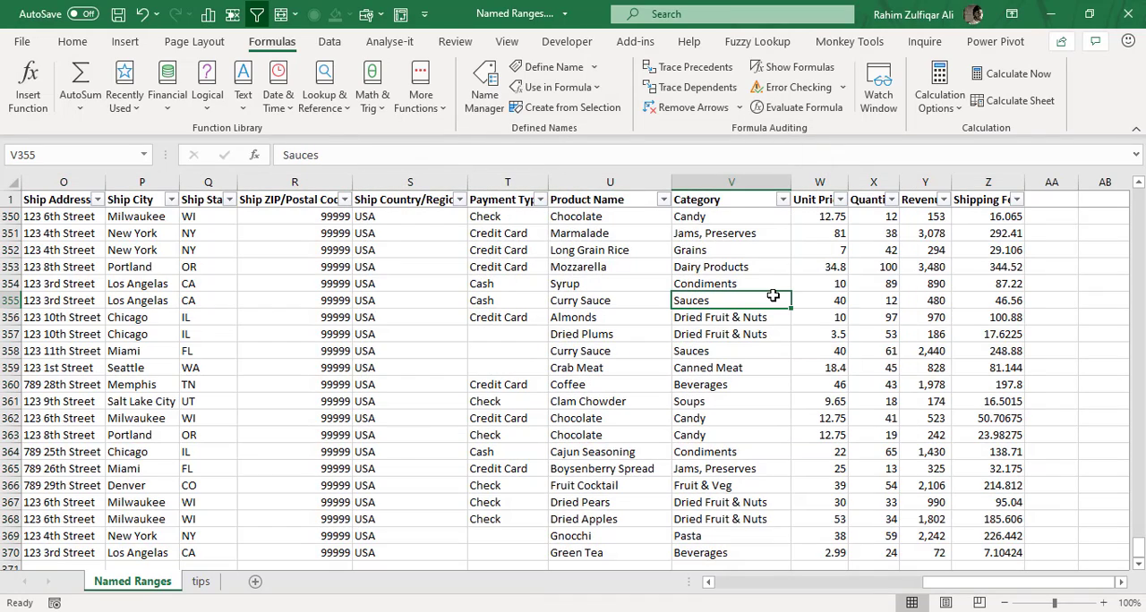
From the Order ID header, view the Create Names from Selection options without applying them, and recheck the Name Manager list.
key(ctrl+Home)
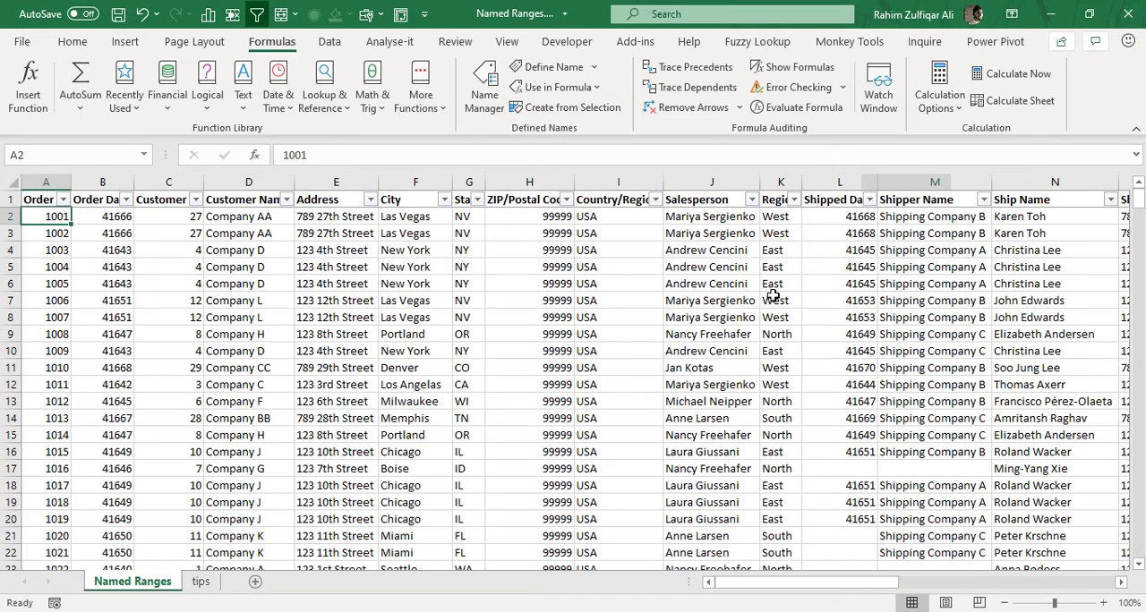
key(Up)
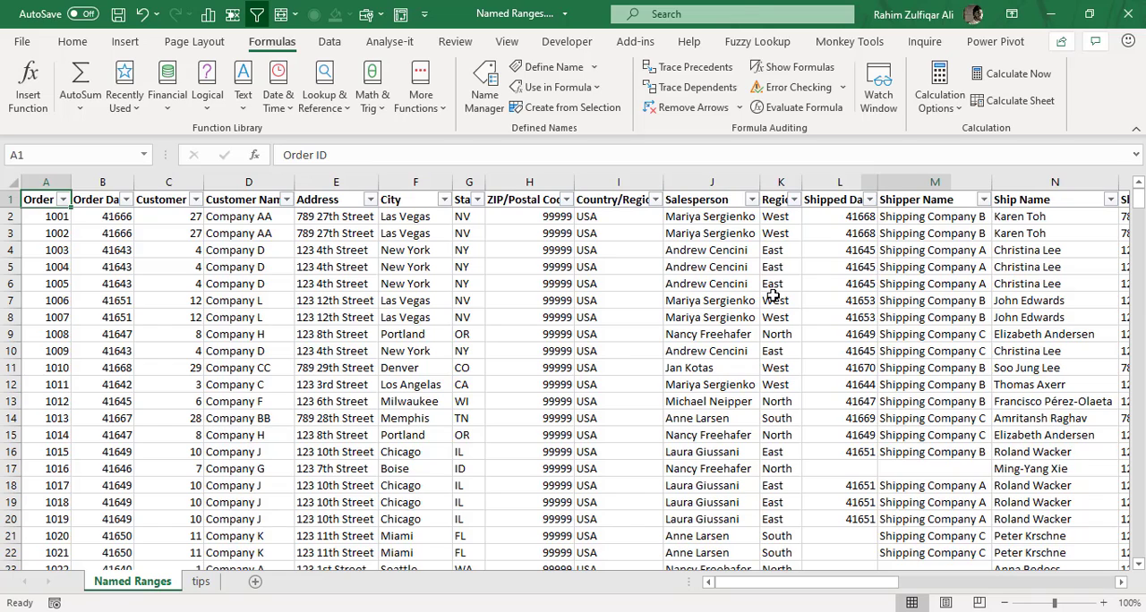
click(560, 107)
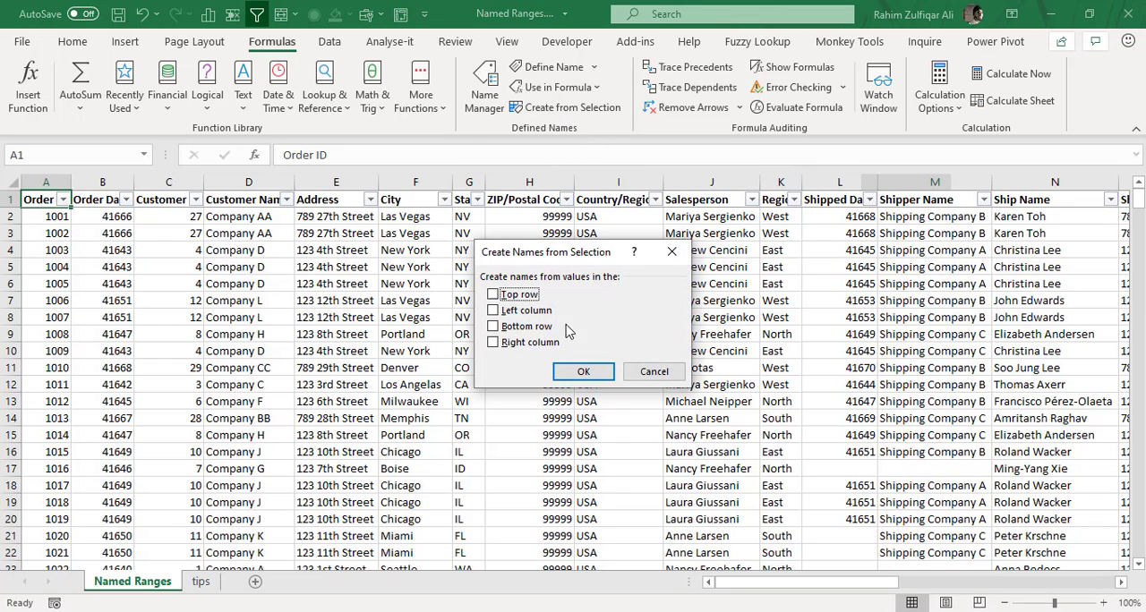
click(674, 379)
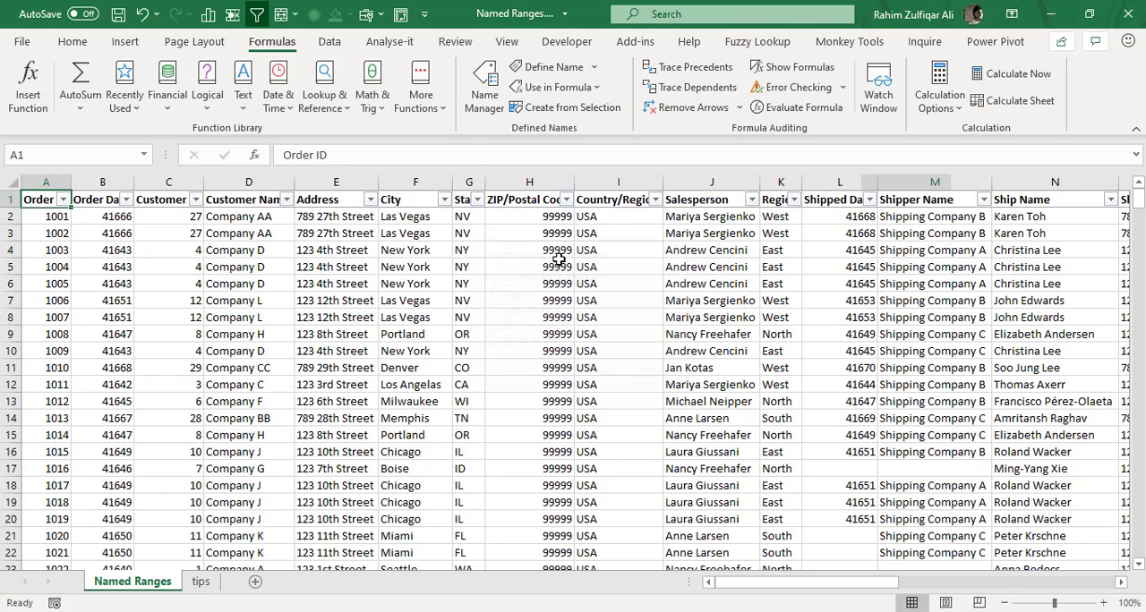
click(484, 98)
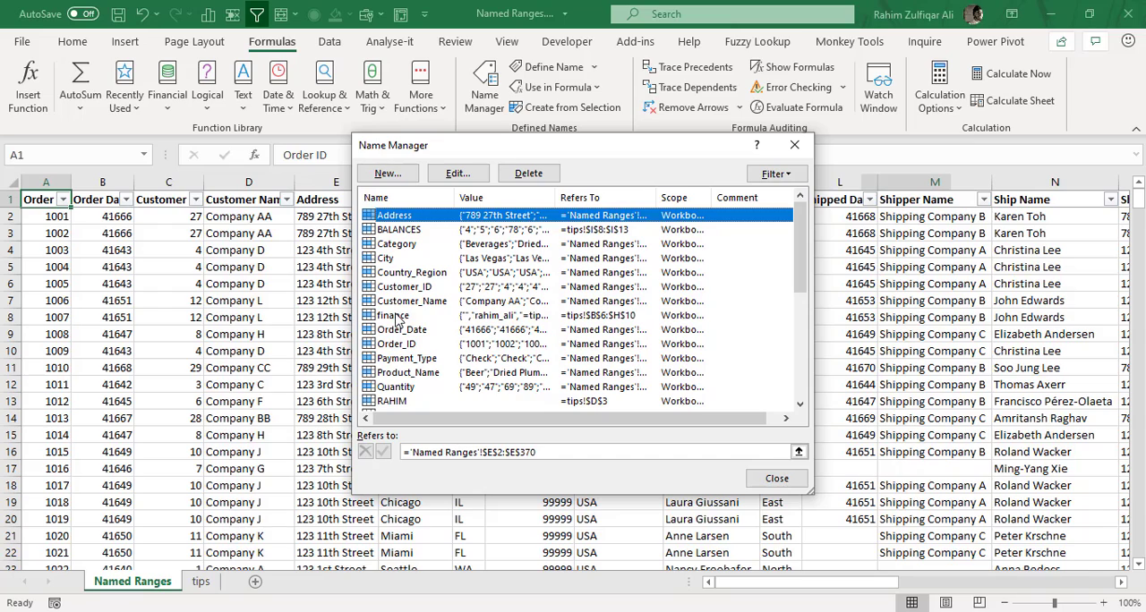
click(794, 145)
click(566, 315)
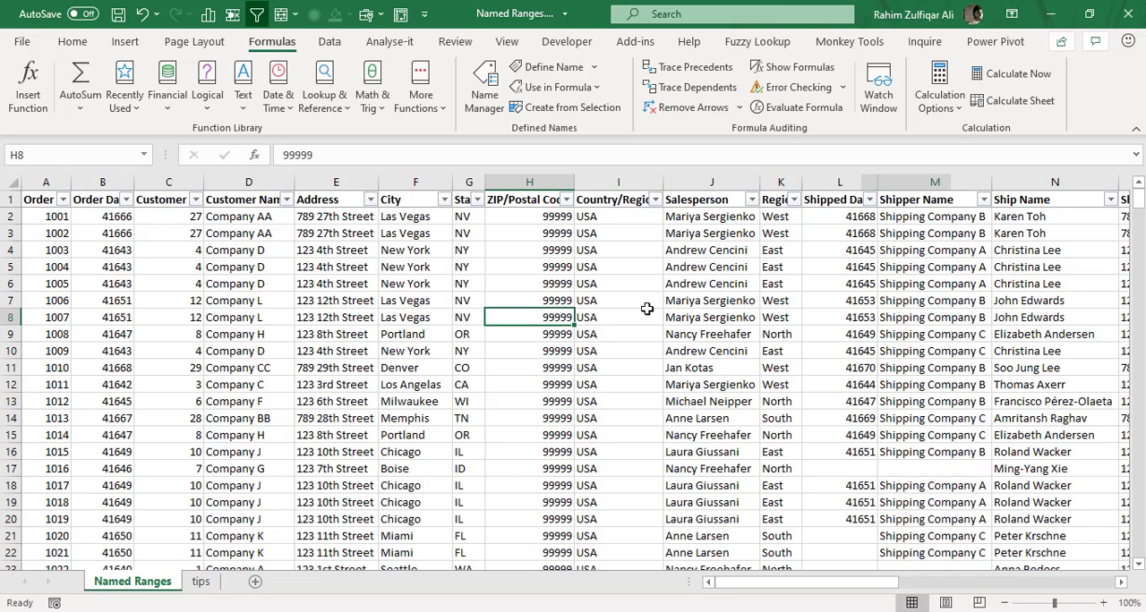
Select the order table from the Order ID header in A1 across all columns and down to row 370.
key(ctrl+Up)
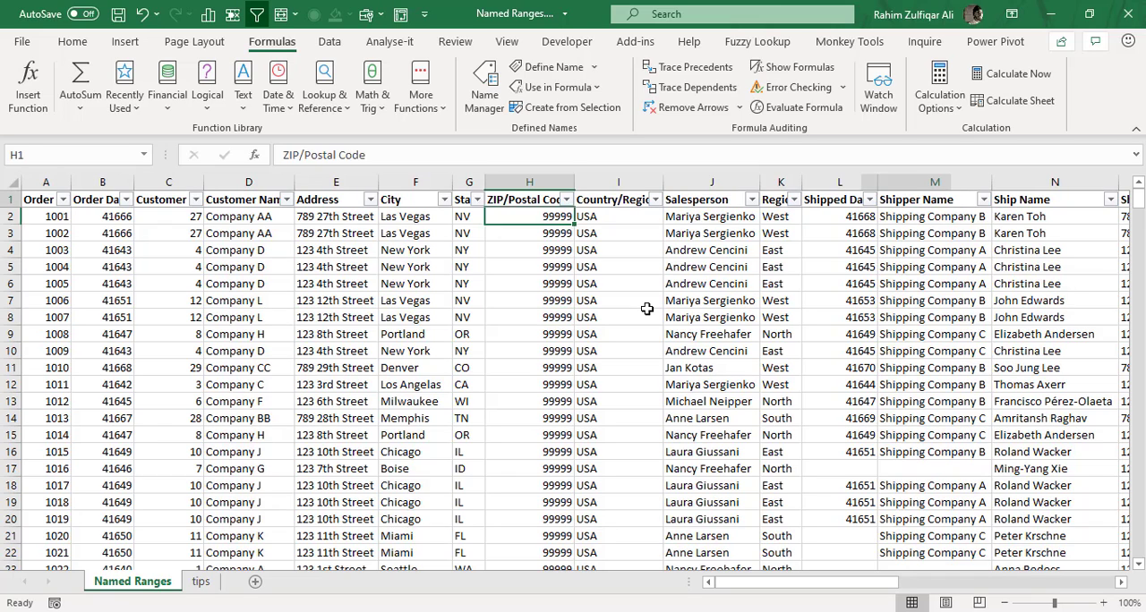
key(ctrl+Left)
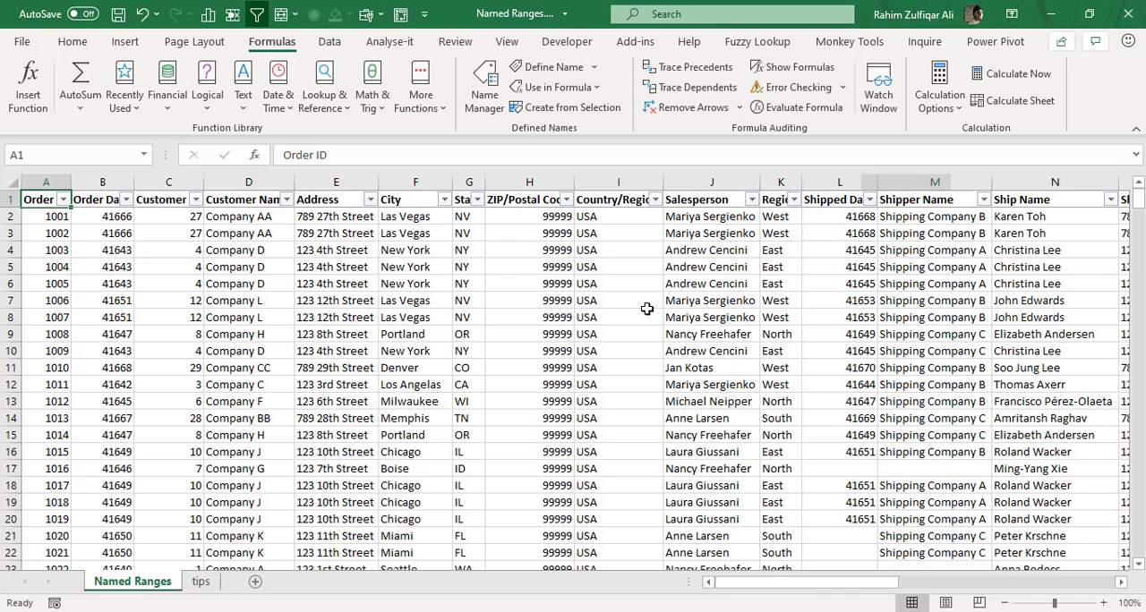
key(shift+Right)
key(shift+Down)
key(shift+Right)
key(ctrl+shift+Right)
key(ctrl+shift+Down)
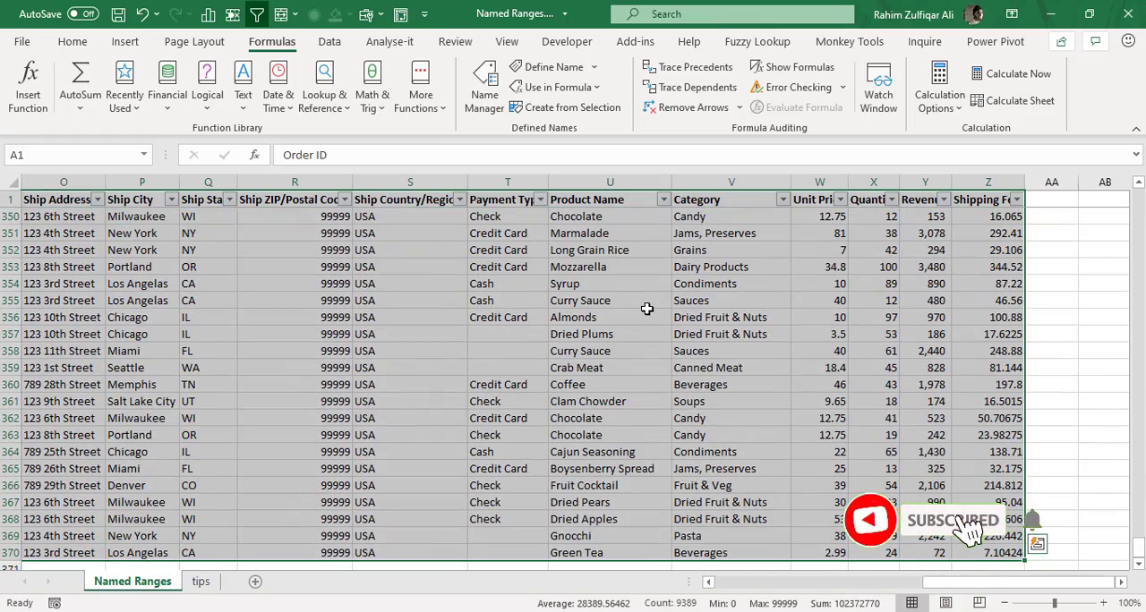
Examine the end of the Order ID column and the empty rows beneath it, and return to the first record.
key(ctrl+Home)
key(Down)
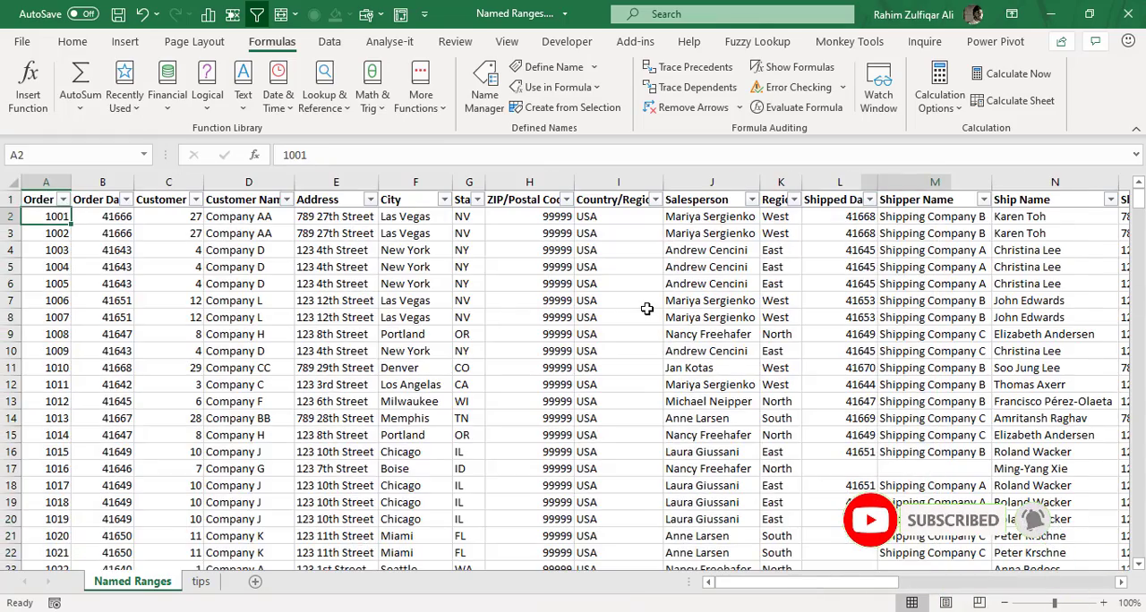
key(ctrl+Down)
key(Down)
key(Down)
key(Down)
key(Down)
key(Down)
key(Down)
key(Down)
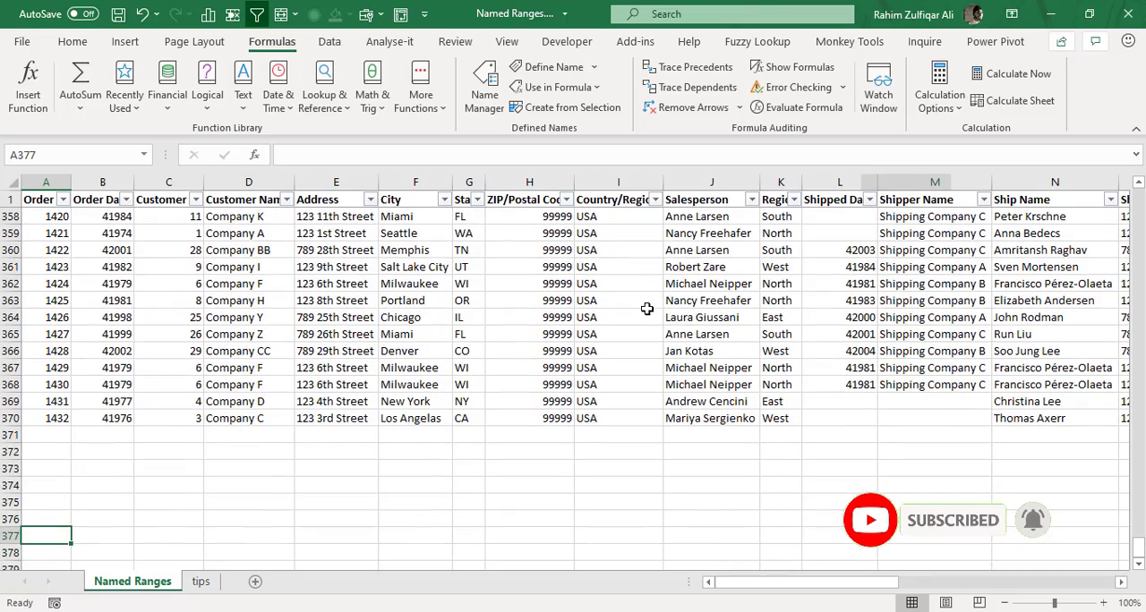
key(Up)
key(Up)
key(Up)
key(Up)
key(Up)
key(Up)
key(Up)
key(Up)
key(Up)
key(Up)
key(Up)
key(Up)
key(ctrl+Up)
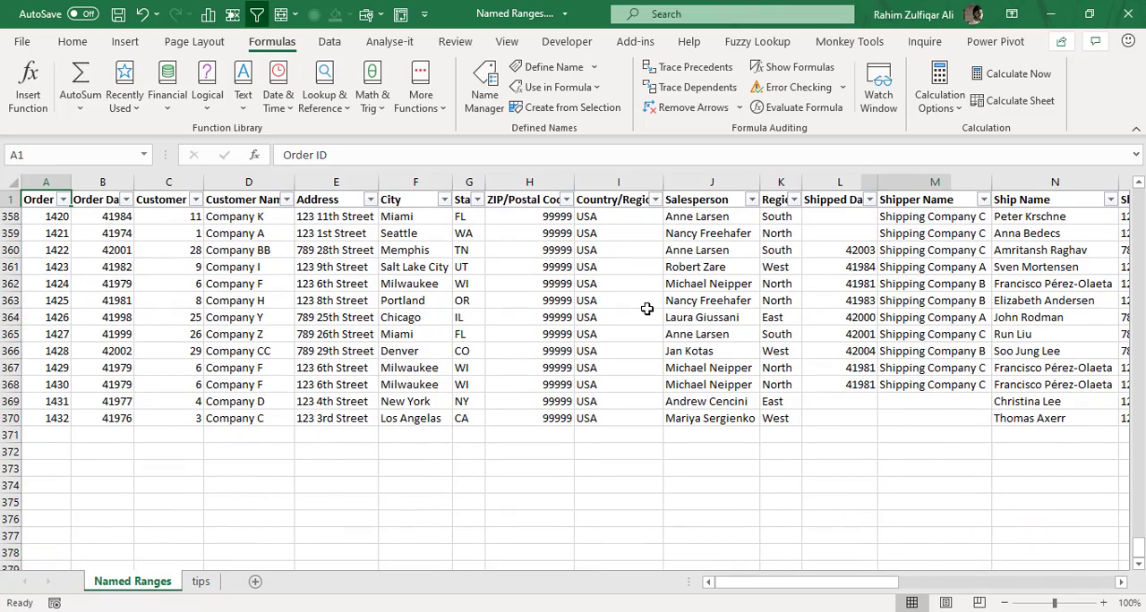
key(Down)
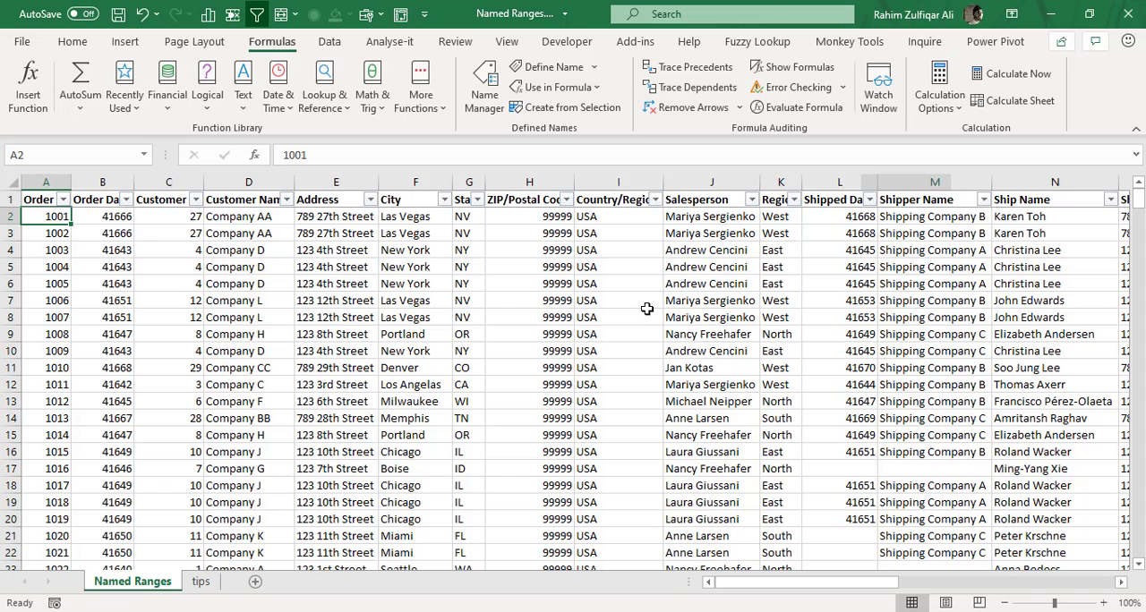
Look across the first record's fields to the Salesperson column and back to Order ID.
key(Right)
key(Right)
key(Right)
key(Right)
key(Right)
key(Right)
key(Right)
key(Right)
key(Right)
key(Right)
key(Left)
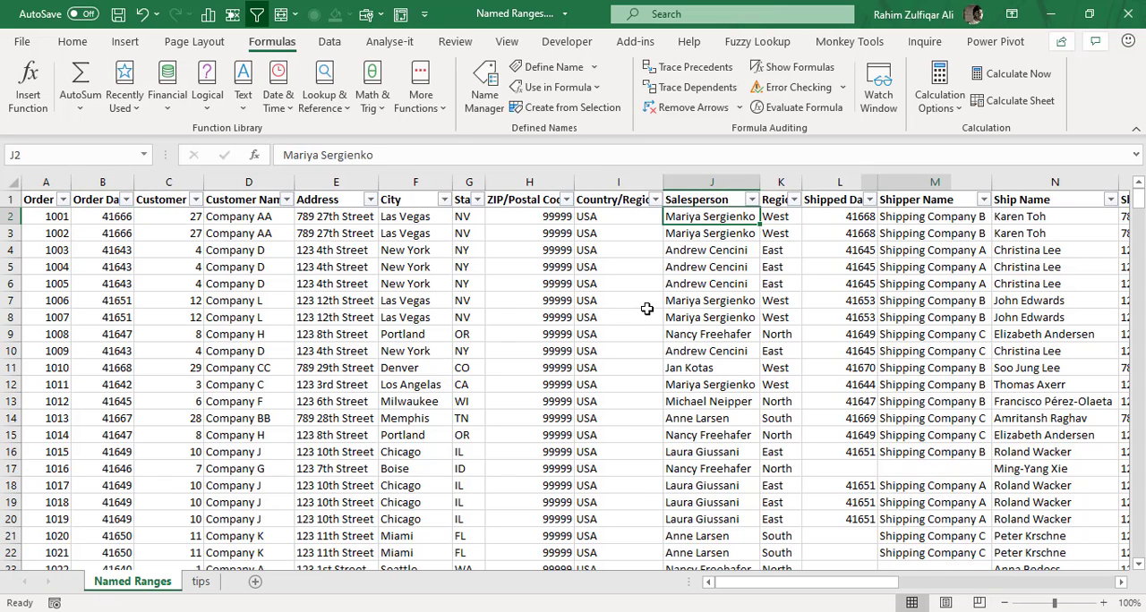
key(Left)
key(Left)
key(Left)
key(Left)
key(Left)
key(Left)
key(Left)
key(Left)
key(Left)
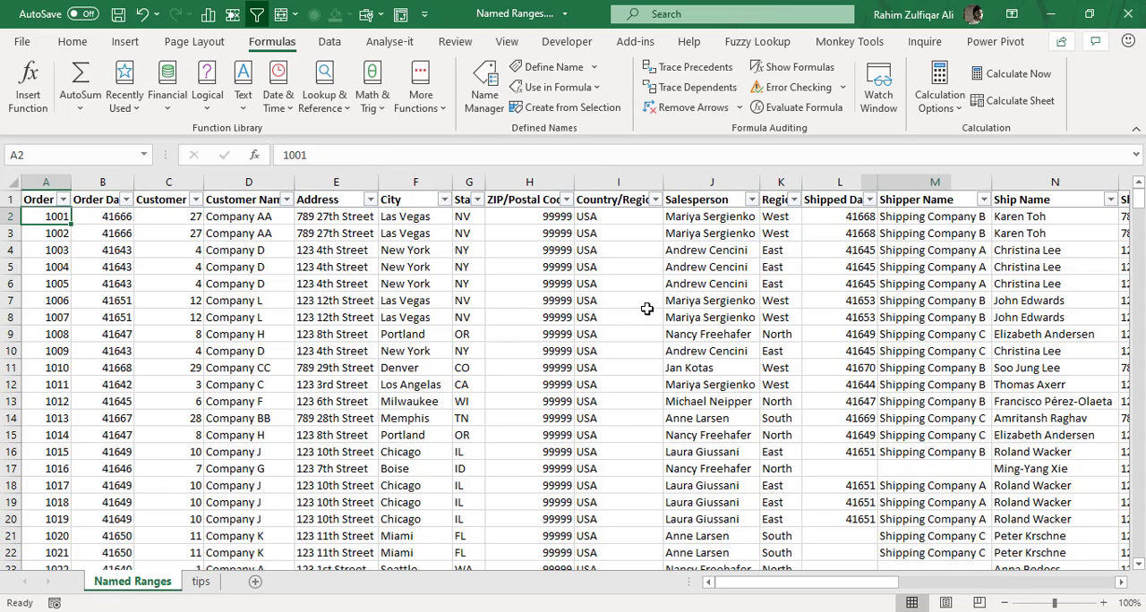
Inspect the blank rows below the last order again, where new records would go, and return to cell A2.
key(ctrl+Down)
key(Down)
key(Down)
key(Down)
key(Down)
key(Down)
key(Down)
key(Down)
key(Down)
key(Down)
key(Down)
key(Down)
key(Down)
key(Down)
key(Down)
key(Down)
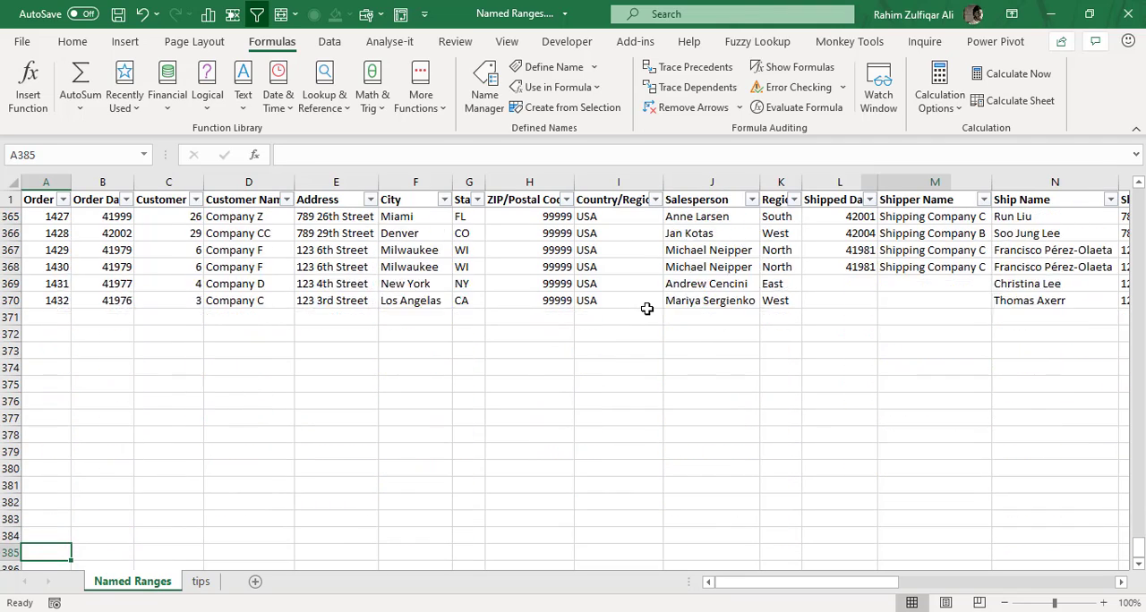
key(Down)
key(Up)
key(Up)
key(Up)
key(Up)
key(Up)
key(Up)
key(Up)
key(Up)
key(Up)
key(Up)
key(Up)
key(Up)
key(Up)
key(Up)
key(Up)
key(Up)
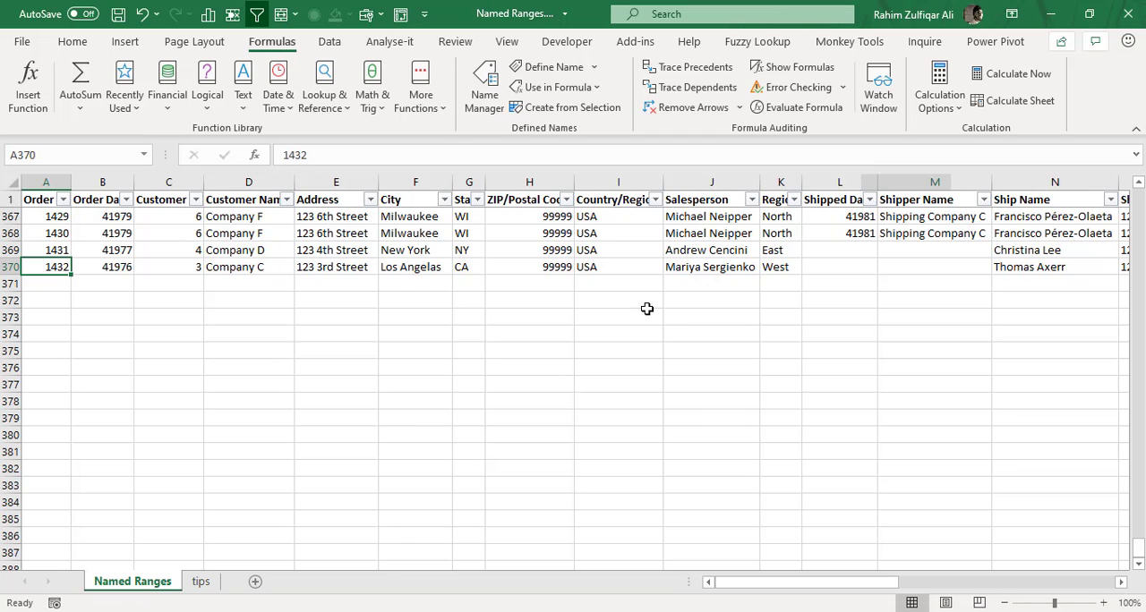
key(ctrl+Up)
key(Down)
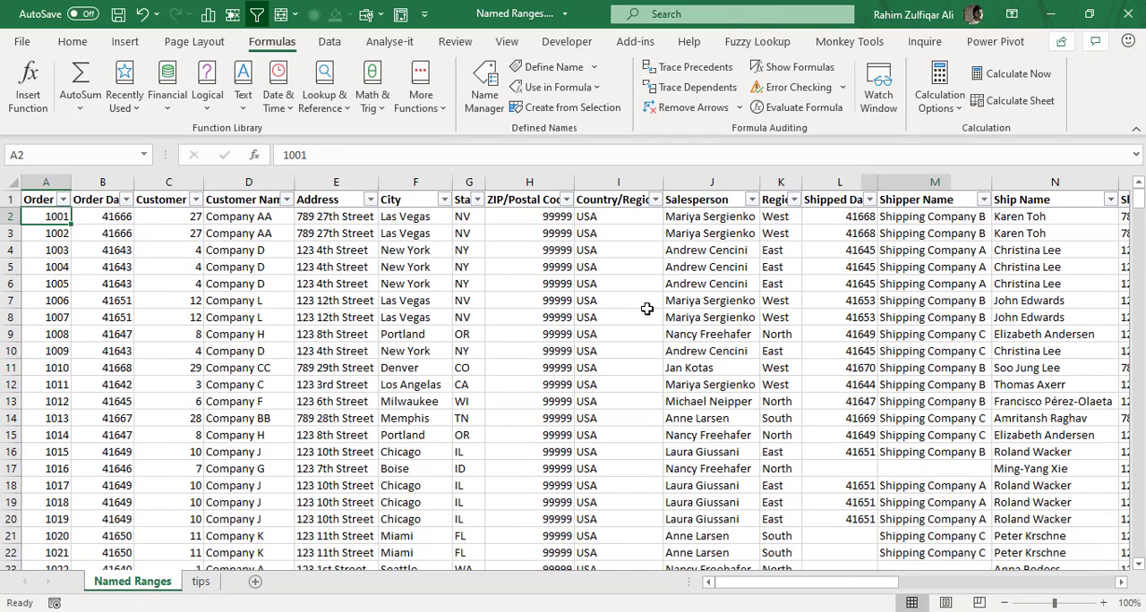
Select the full order table from A1 to Z370 and look at the Table command's description without running it.
key(Up)
key(ctrl+shift+End)
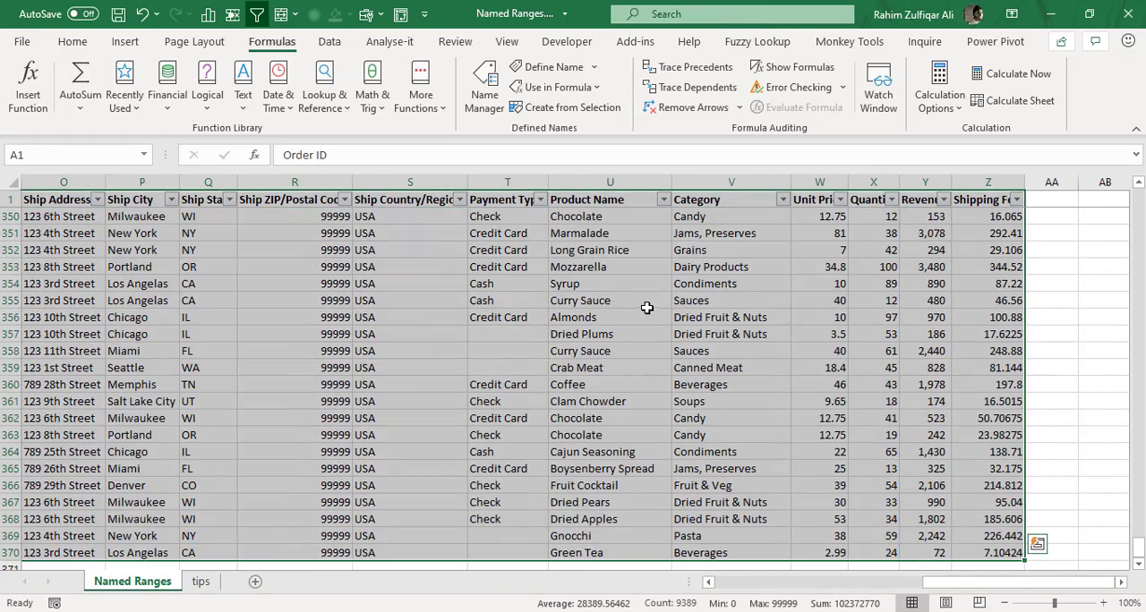
click(127, 45)
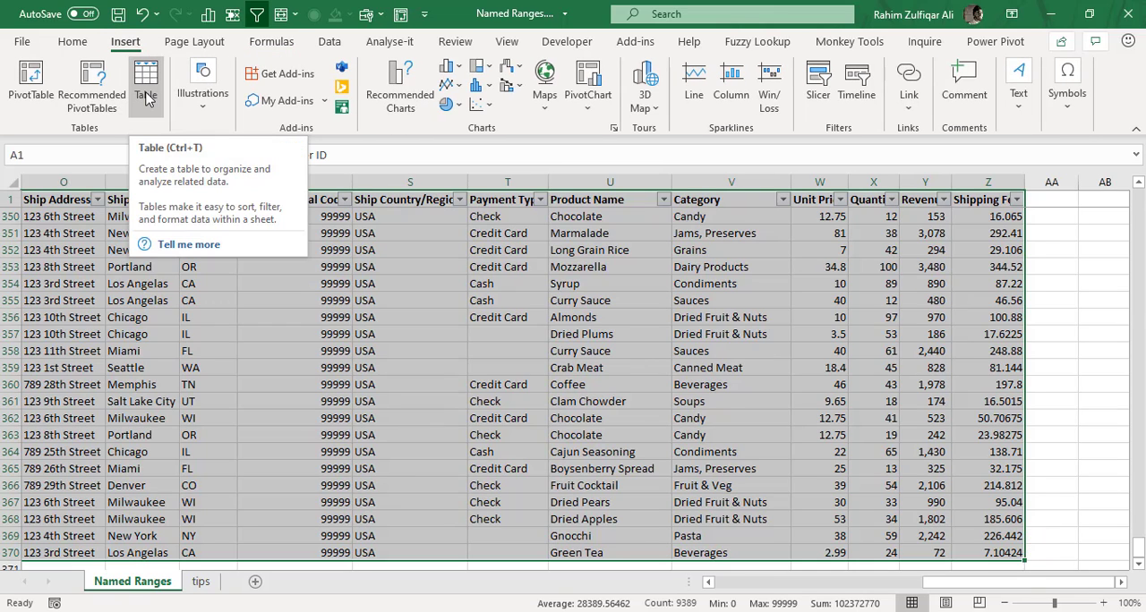
View the blank area under row 370 once more and go back to the first Order ID value in A2.
key(ctrl+Home)
key(ctrl+Down)
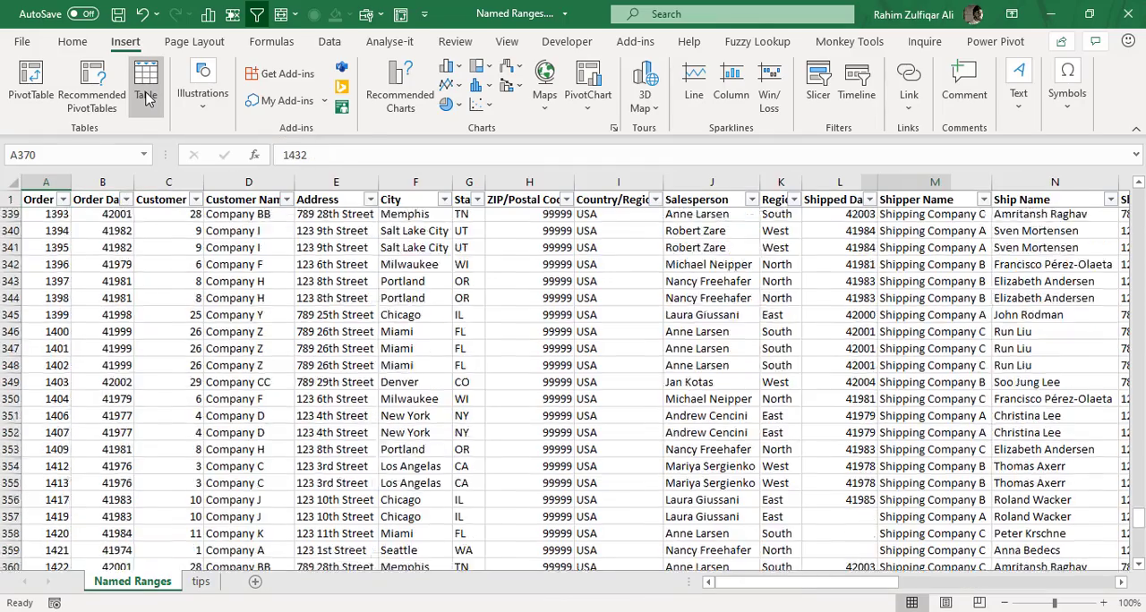
key(Down)
key(Down)
key(Down)
key(Down)
key(Down)
key(Down)
key(Down)
key(Down)
key(Down)
key(Down)
key(Down)
key(Down)
key(Down)
key(Down)
key(Down)
key(Down)
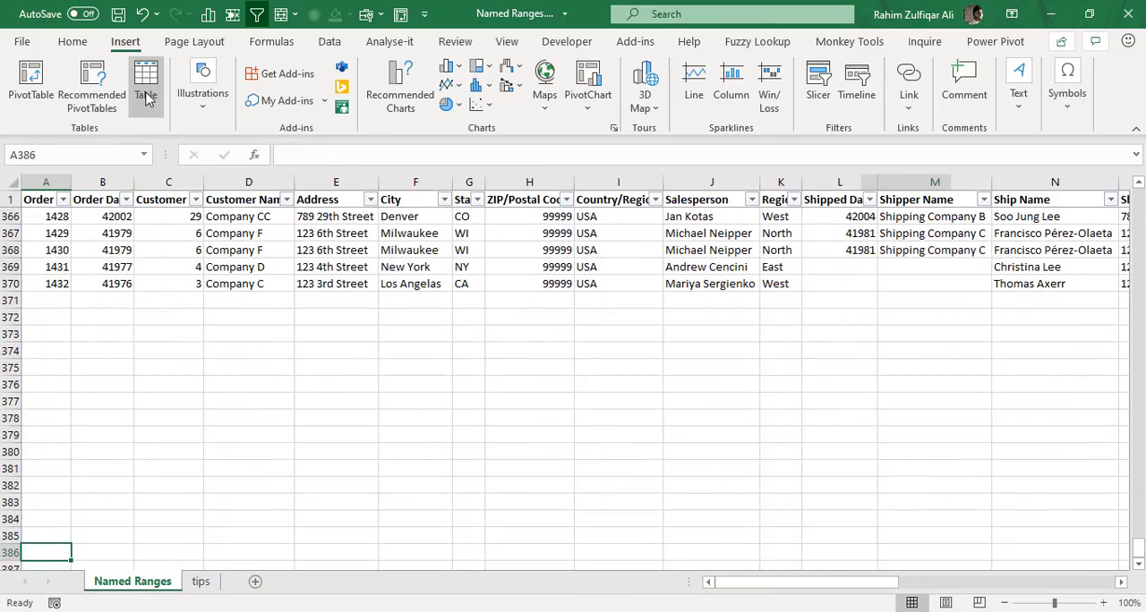
key(ctrl+Up)
key(ctrl+Up)
key(Down)
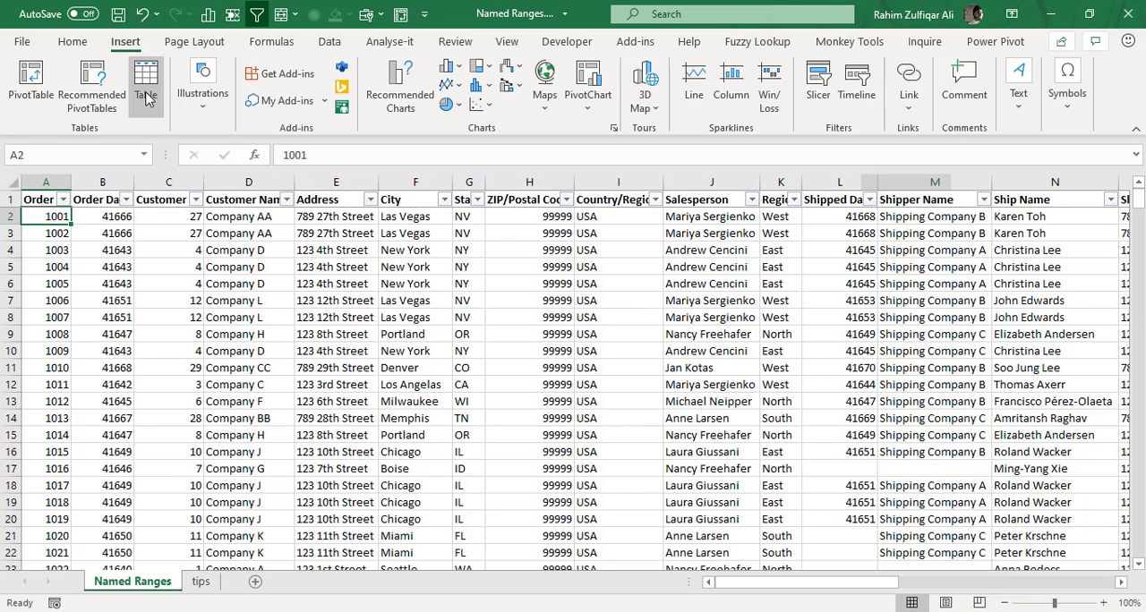
Switch to the tips sheet and go to cell A1.
key(ctrl+Page_Down)
key(ctrl+Home)
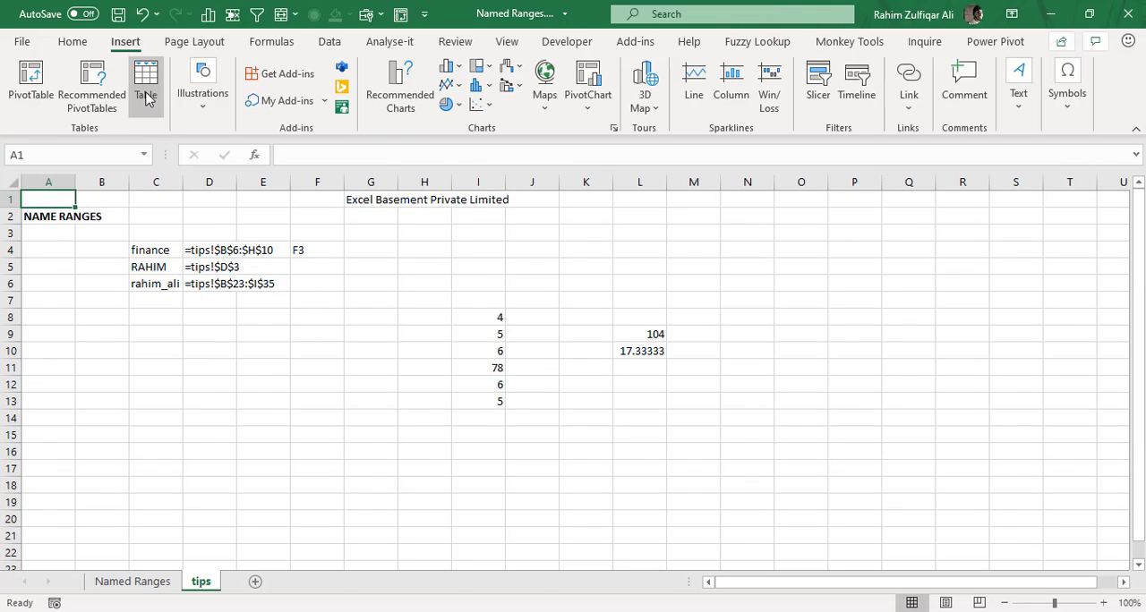